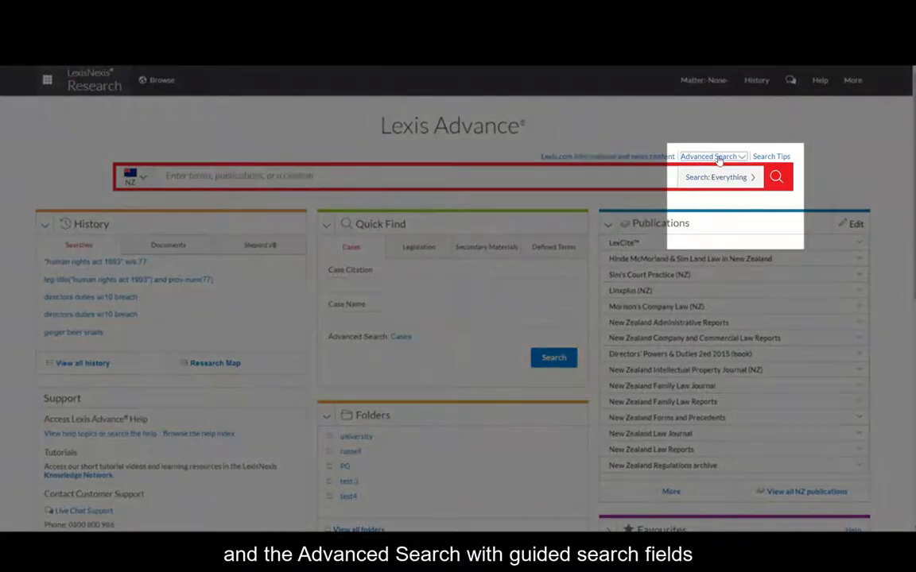
Step: Open the advanced search form for NZ Cases
click(715, 156)
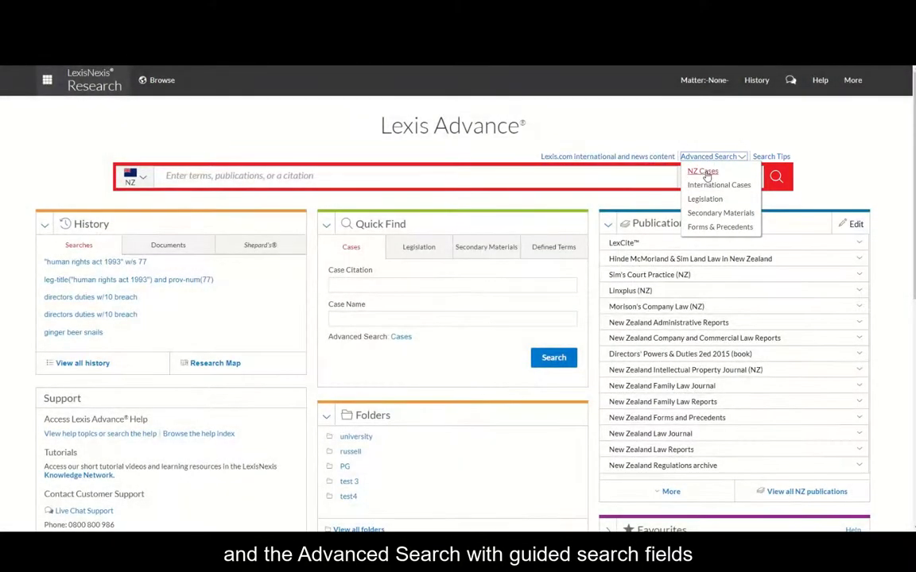
click(703, 171)
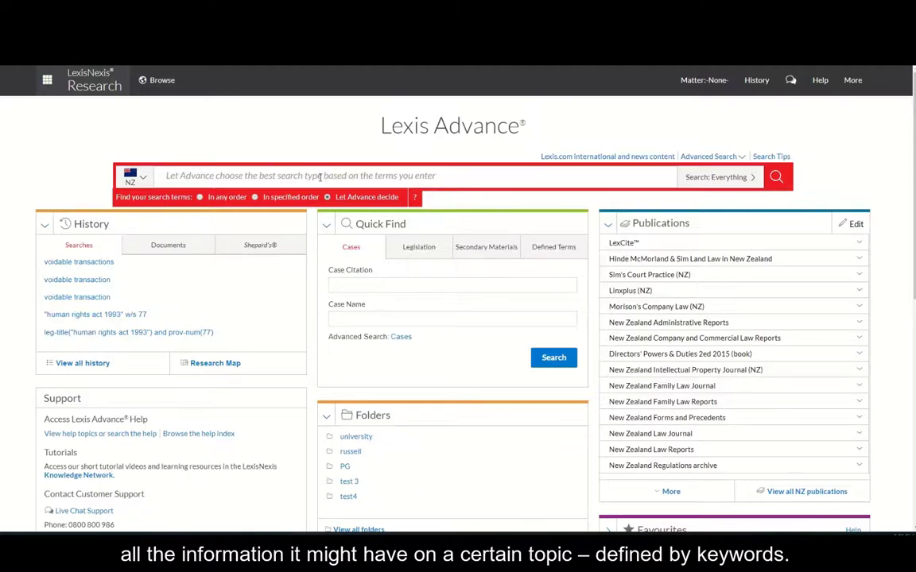
Step: Search everything in the NZ content for "voidable transactions"
click(320, 177)
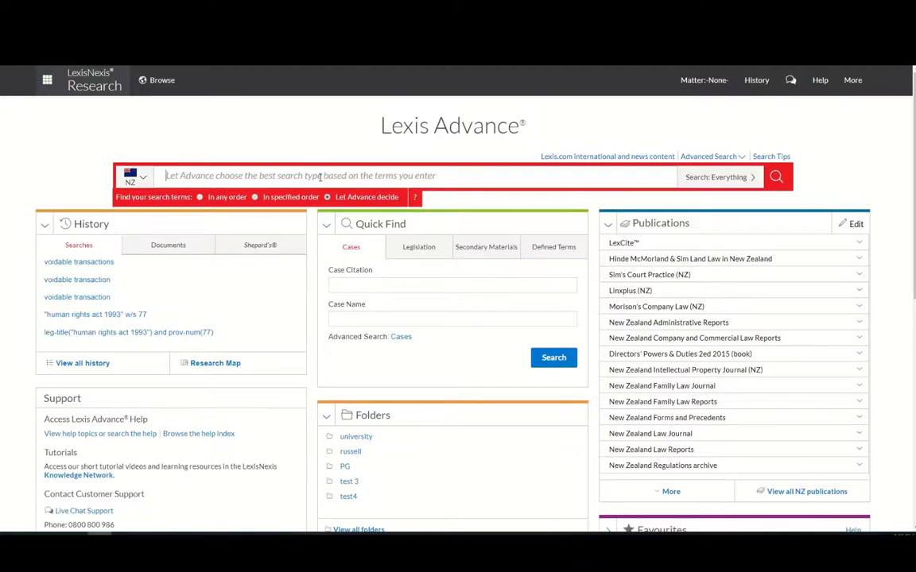
text(voi)
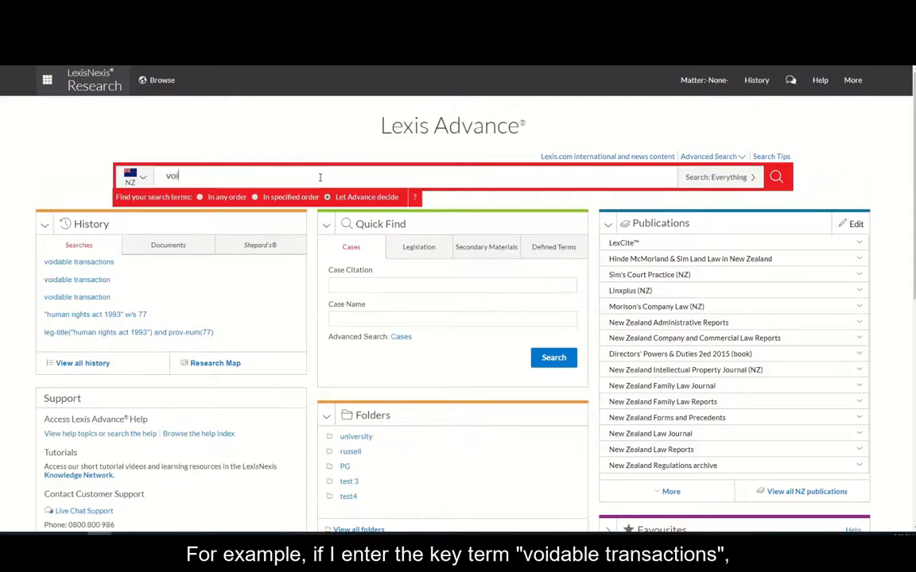
text(dable transaction)
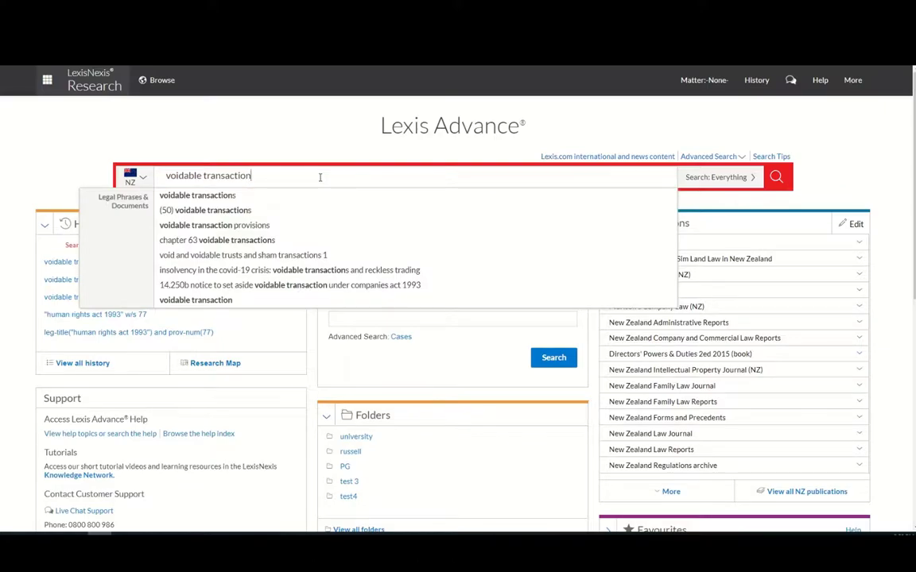
text(s)
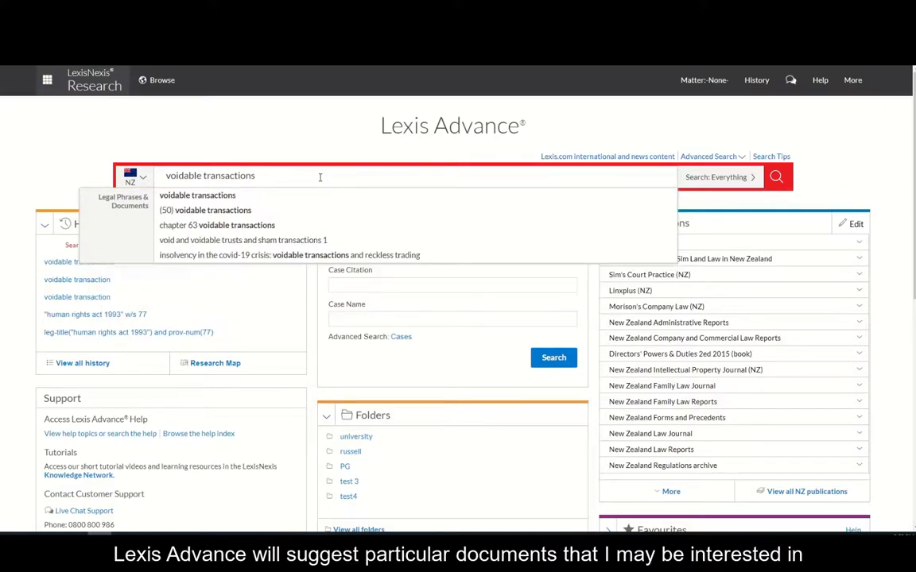
click(260, 213)
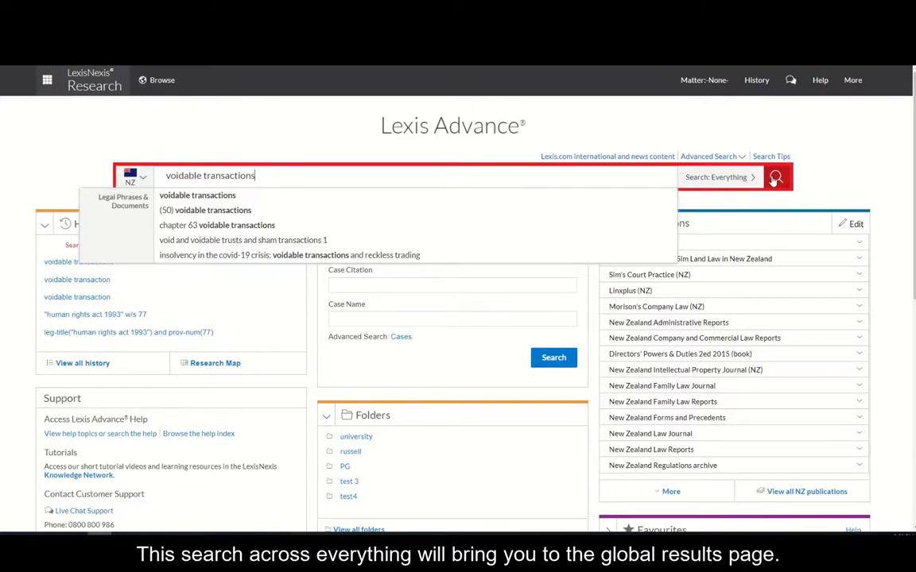
click(775, 178)
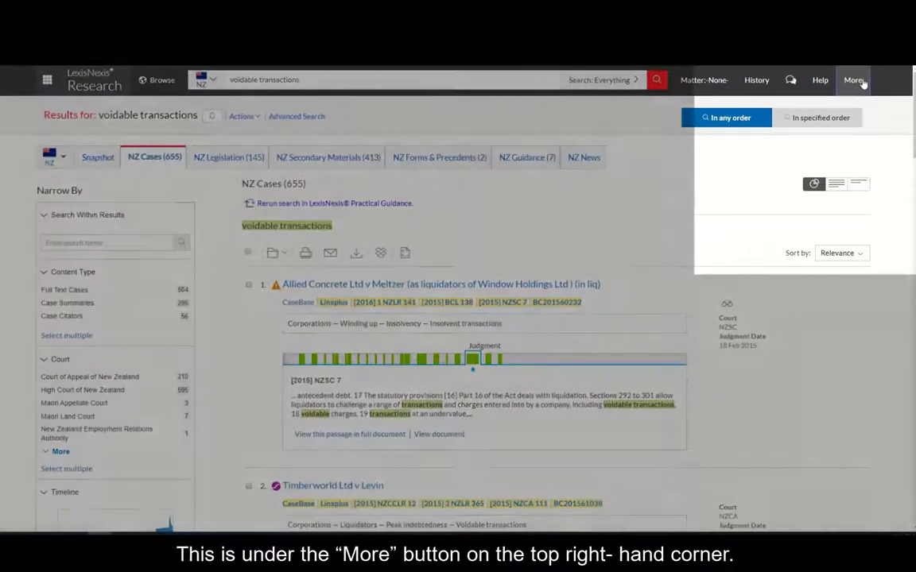
Step: Show the additional site options and skim the extracts and citations in the NZ Cases results
click(852, 80)
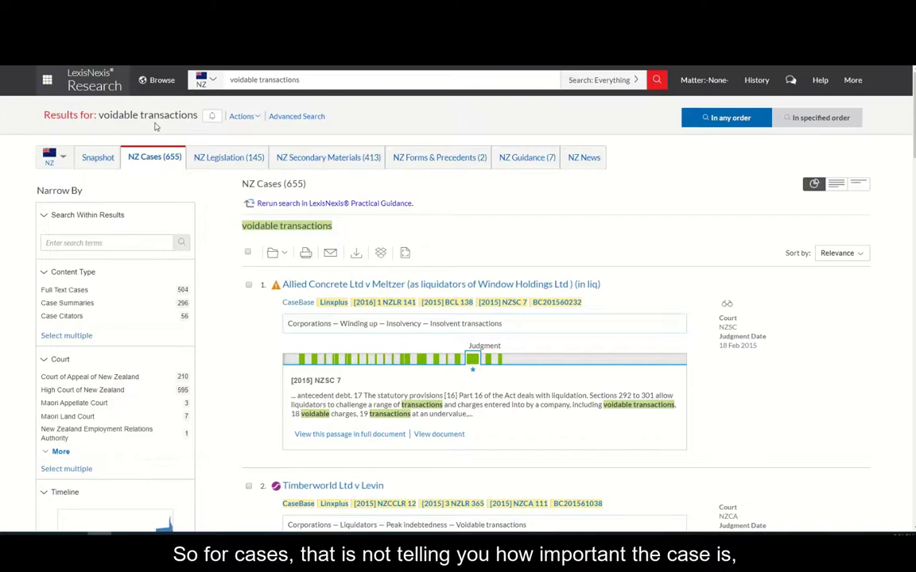
scroll(465, 235, down, 5)
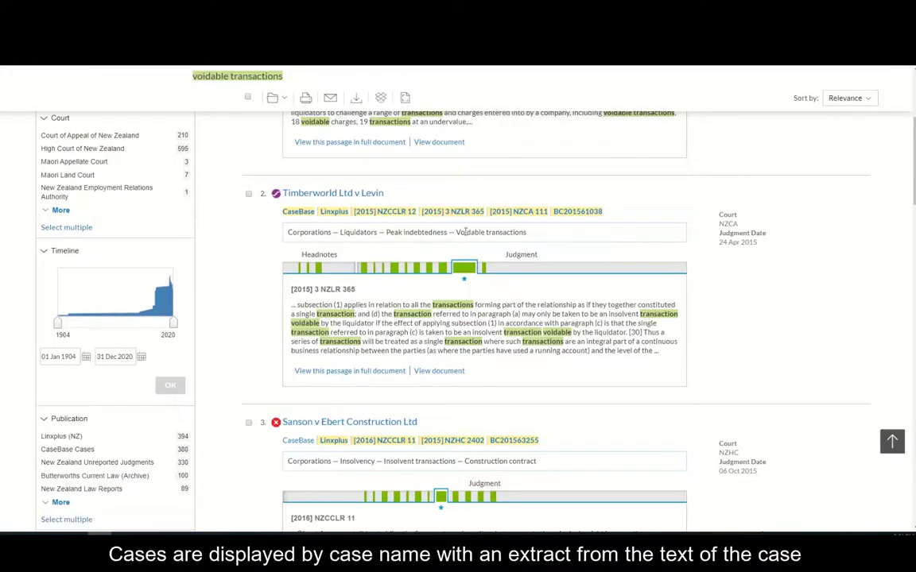
scroll(465, 235, up, 5)
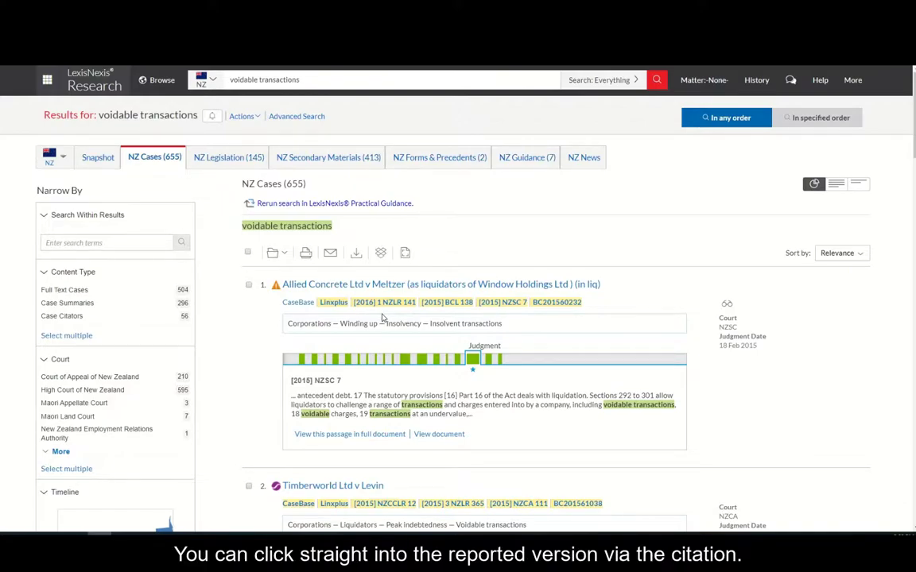
Step: Open the [2016] 1 NZLR 141 reported version of the first Allied Concrete case and skim its headnotes and full text
click(380, 303)
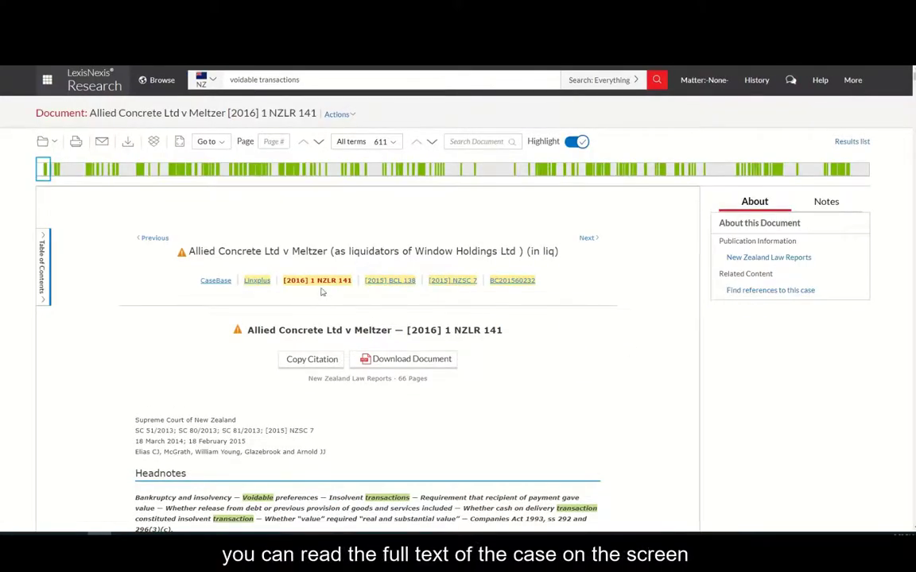
scroll(335, 314, down, 5)
scroll(543, 339, down, 2)
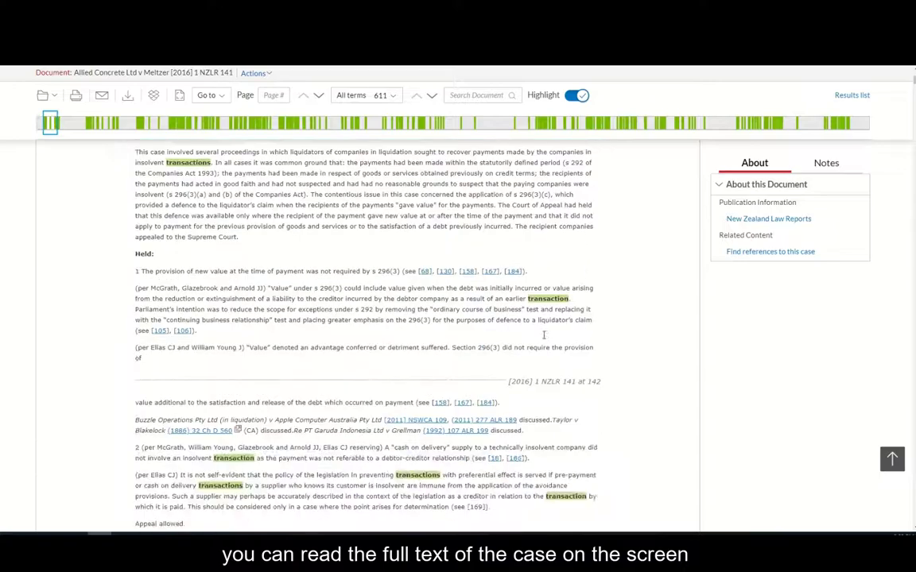
scroll(543, 338, up, 6)
scroll(544, 339, up, 2)
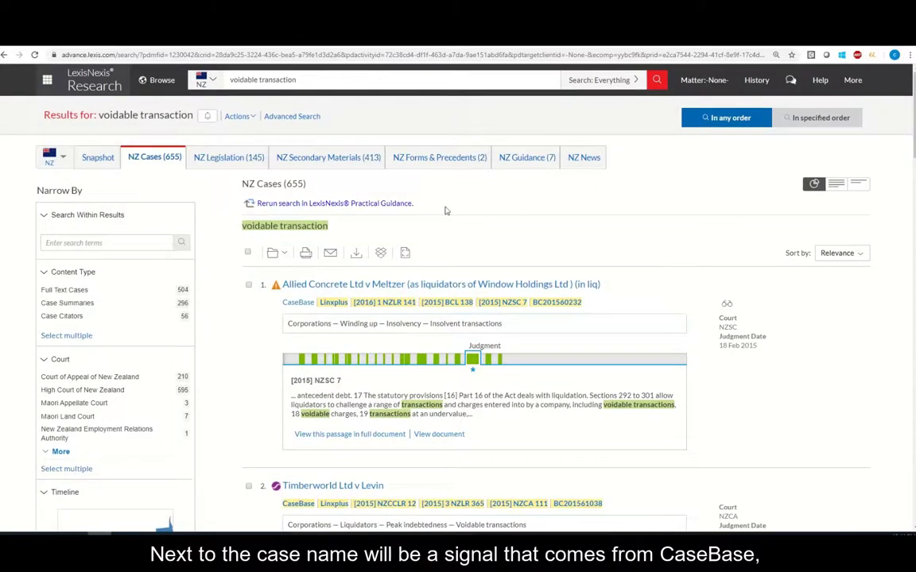
Step: Open the first result's CaseBase entry and examine its digest, litigation history and the graph of cases referring to it
mouse_move(277, 292)
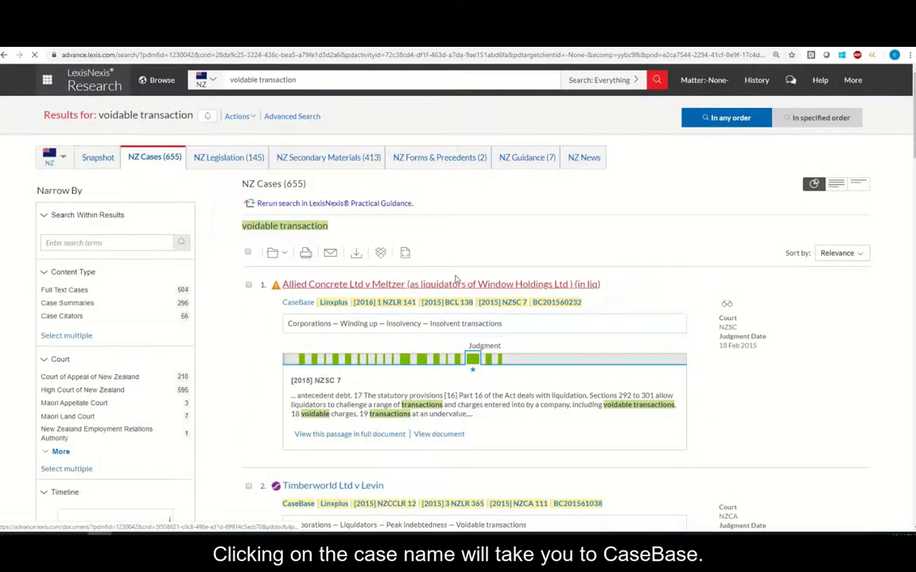
click(457, 283)
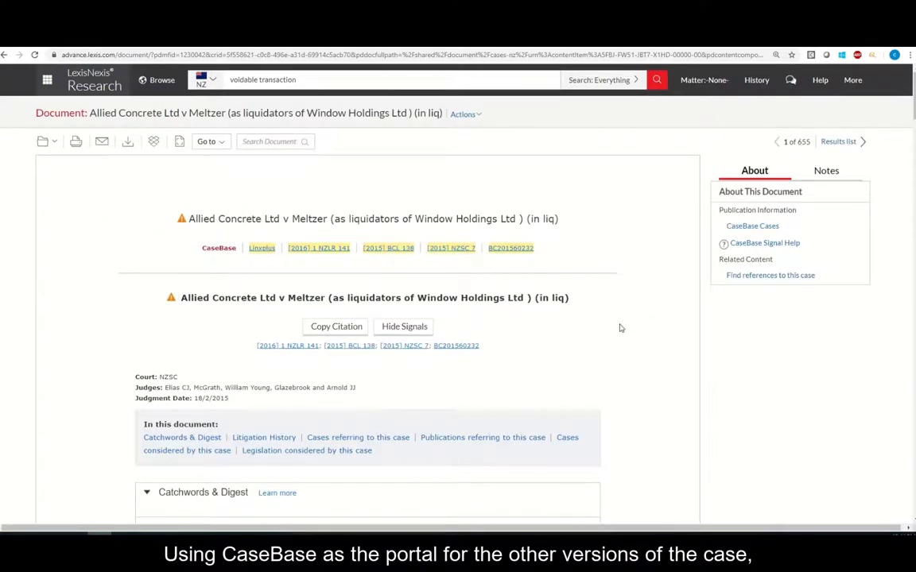
scroll(554, 340, down, 5)
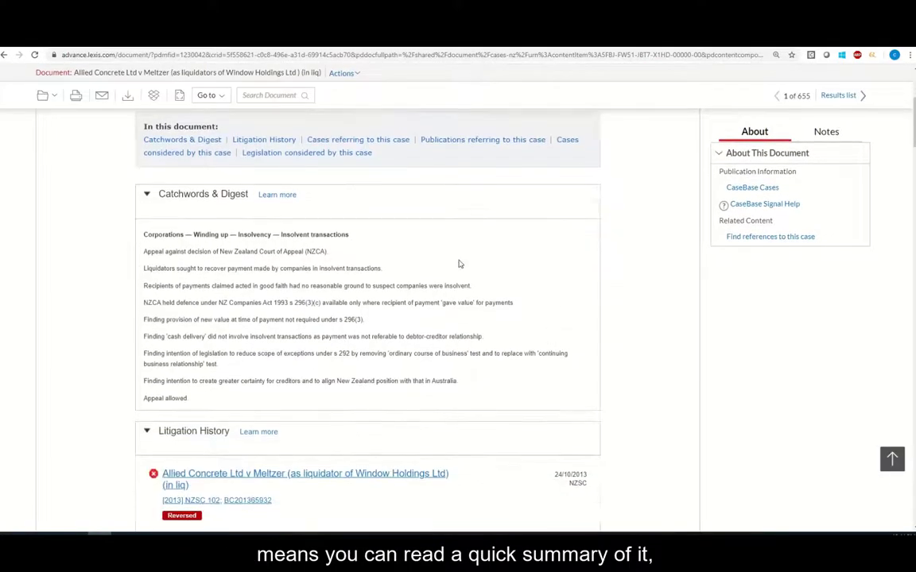
scroll(468, 299, down, 3)
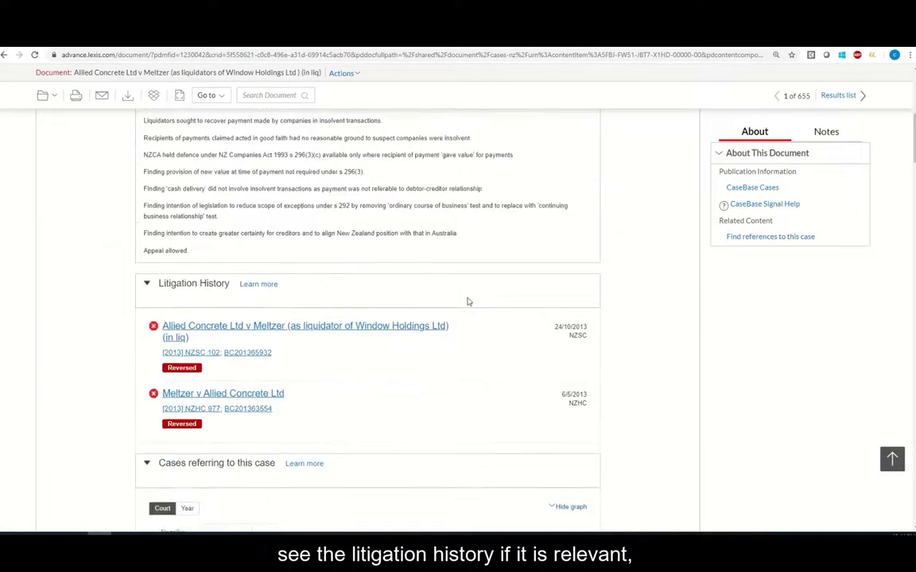
scroll(277, 247, down, 2)
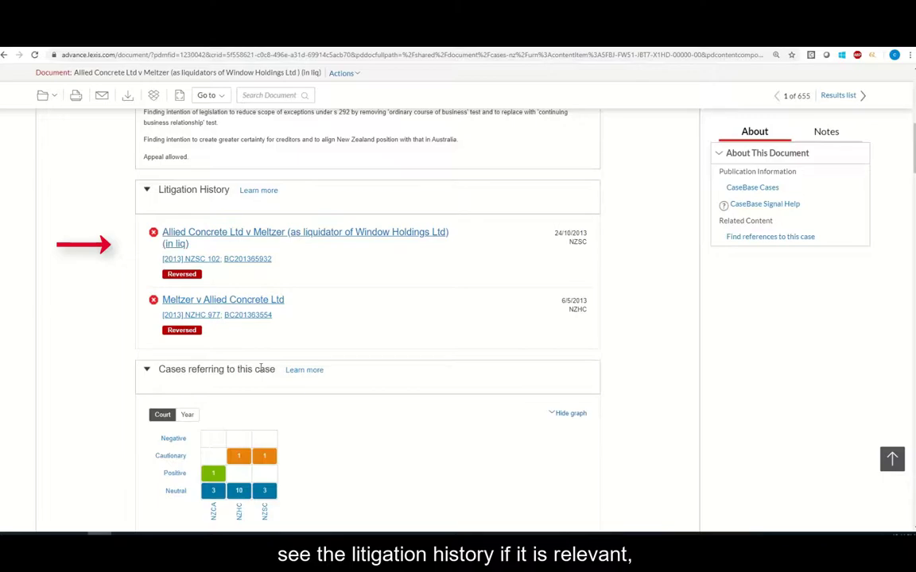
scroll(341, 365, down, 2)
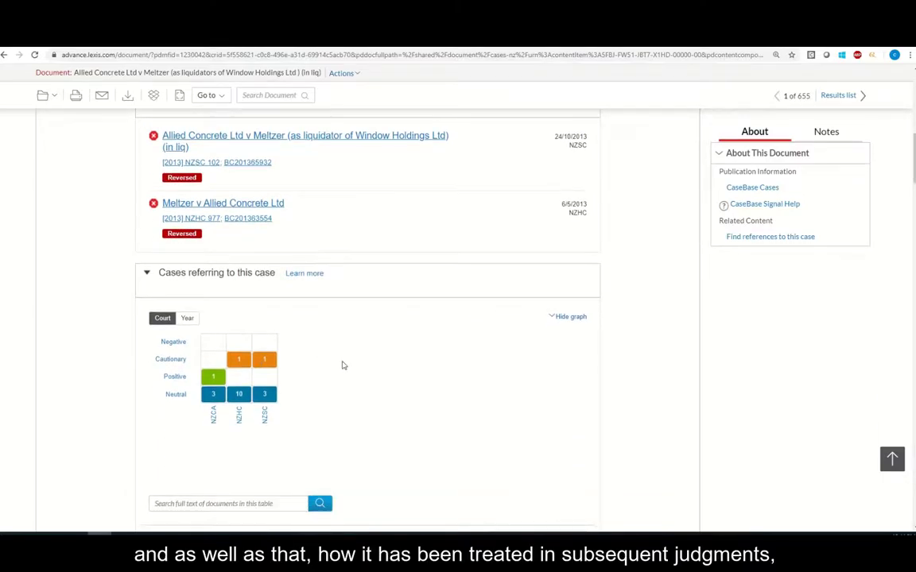
scroll(342, 365, down, 1)
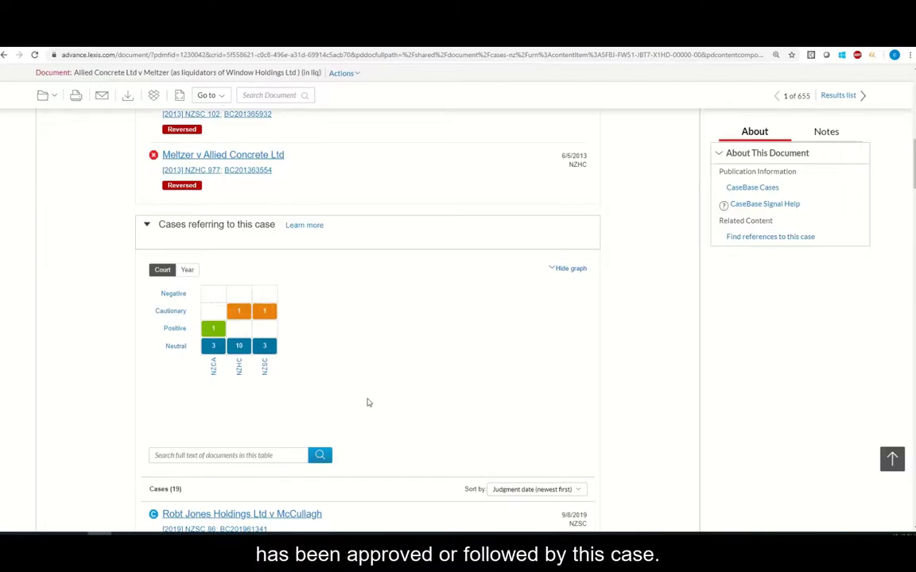
Step: Filter the cases referring to this case to the positive NZCA treatment and check how the case was treated
click(214, 329)
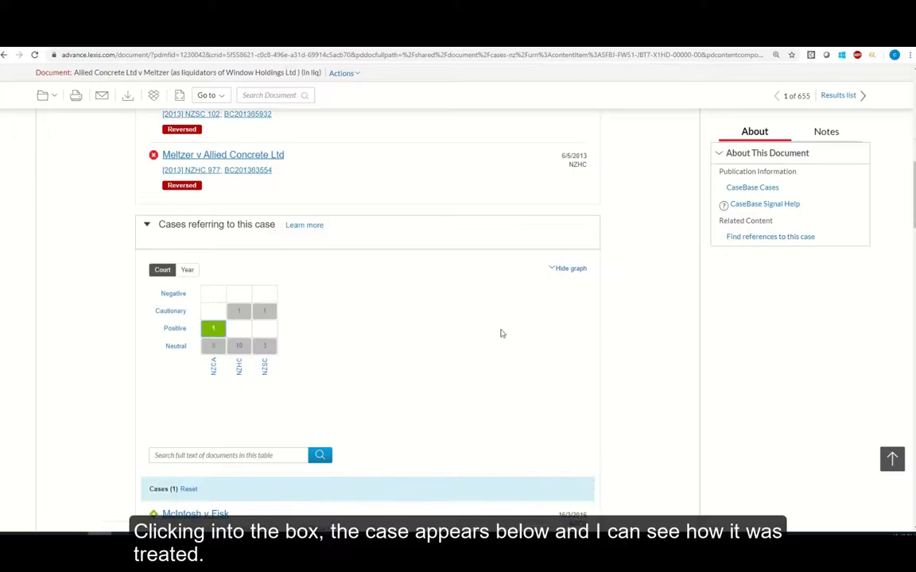
scroll(499, 339, down, 1)
scroll(500, 340, down, 2)
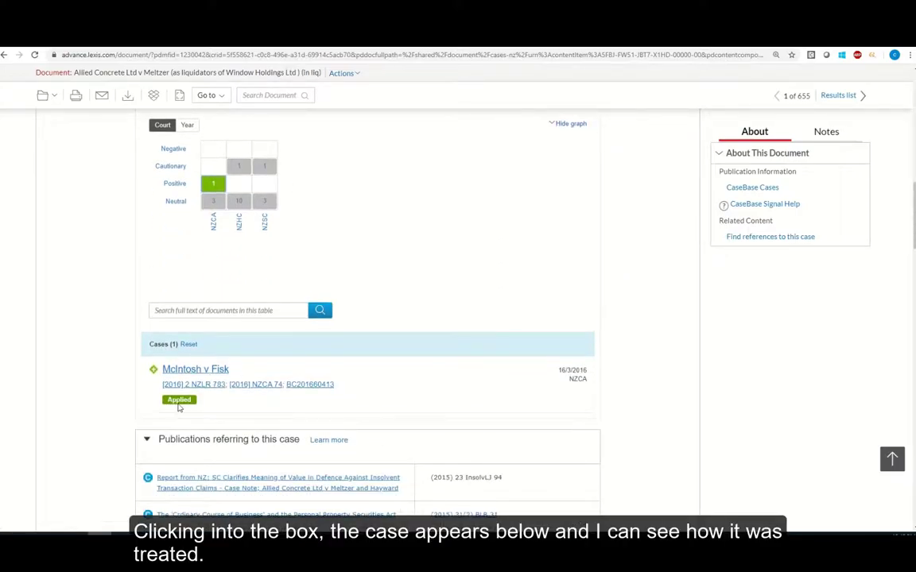
Step: Open the [2015] NZLJ 104 article from the publications referring to this case, then return to the NZ Cases results list
scroll(526, 322, down, 2)
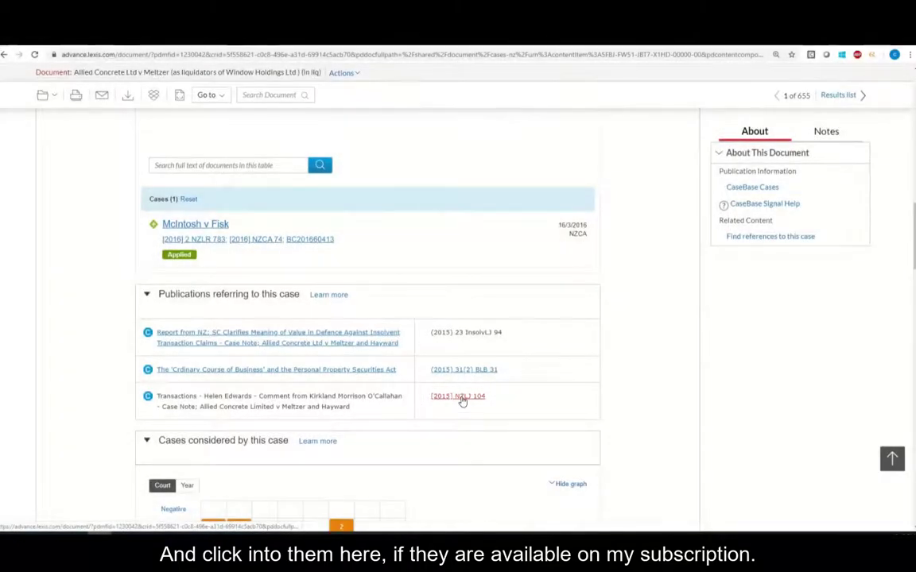
click(461, 399)
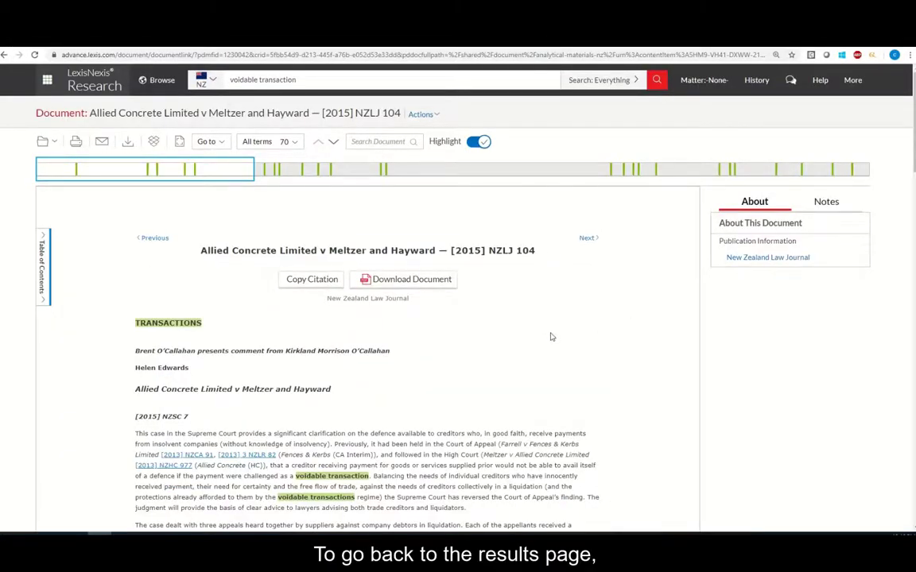
click(5, 55)
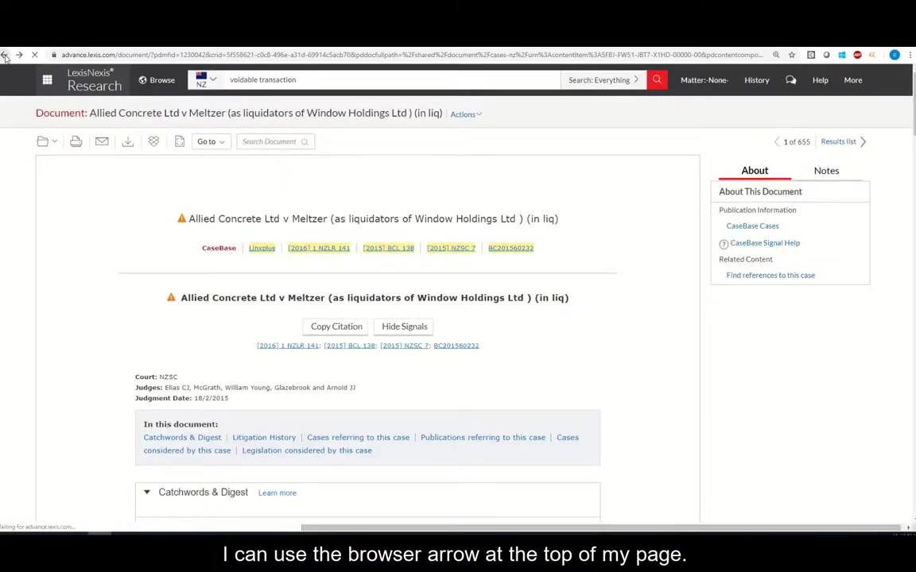
click(5, 55)
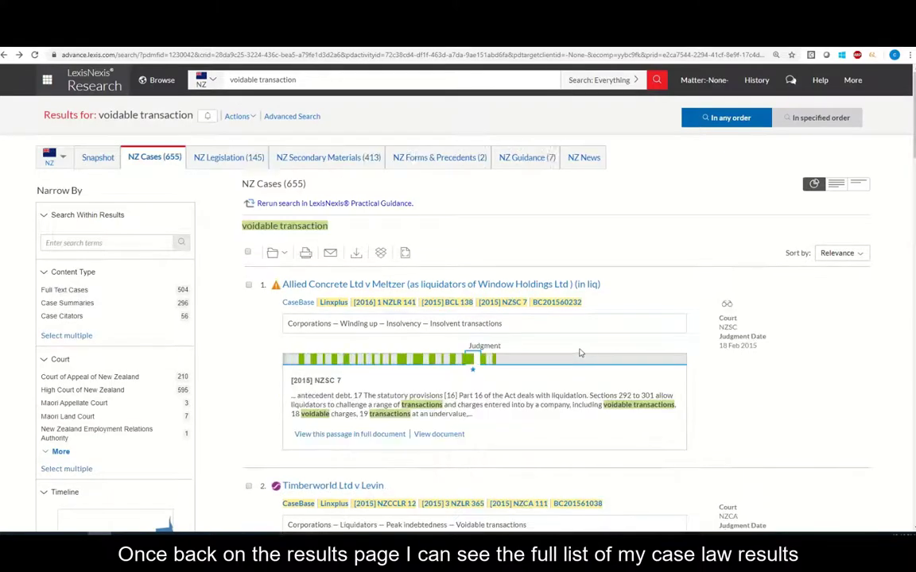
Step: Narrow the NZ Cases results by searching within them for "recovery in full"
scroll(564, 337, down, 5)
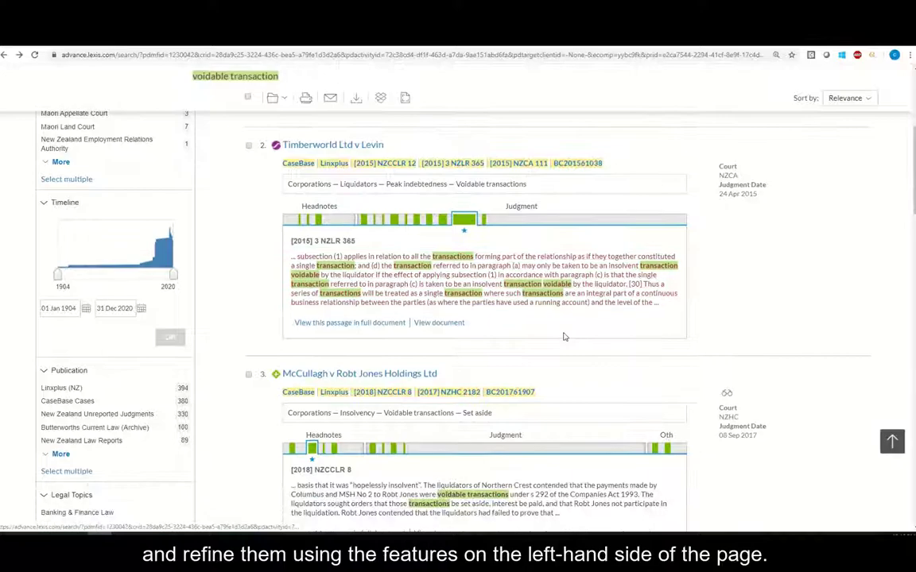
scroll(564, 337, down, 2)
scroll(564, 337, up, 3)
scroll(564, 337, up, 4)
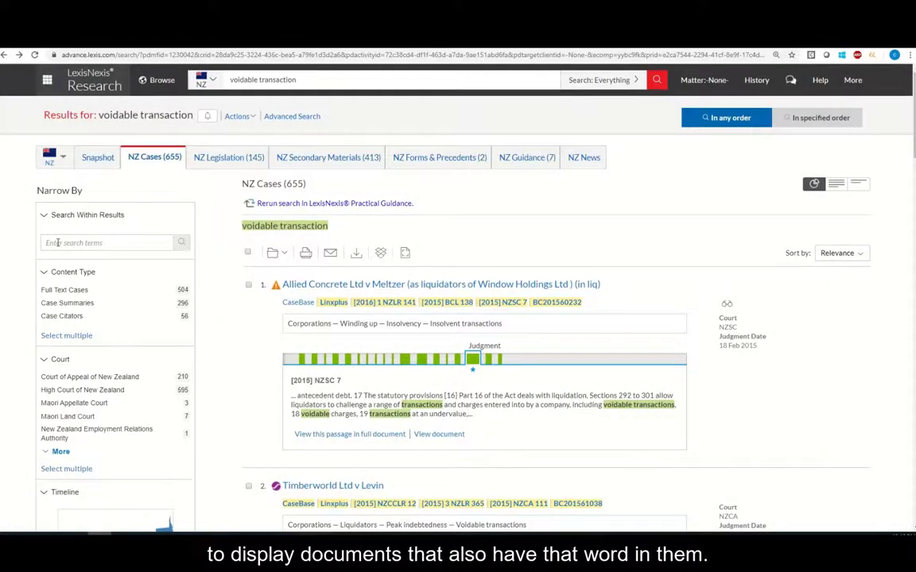
click(58, 243)
text(recovery in full)
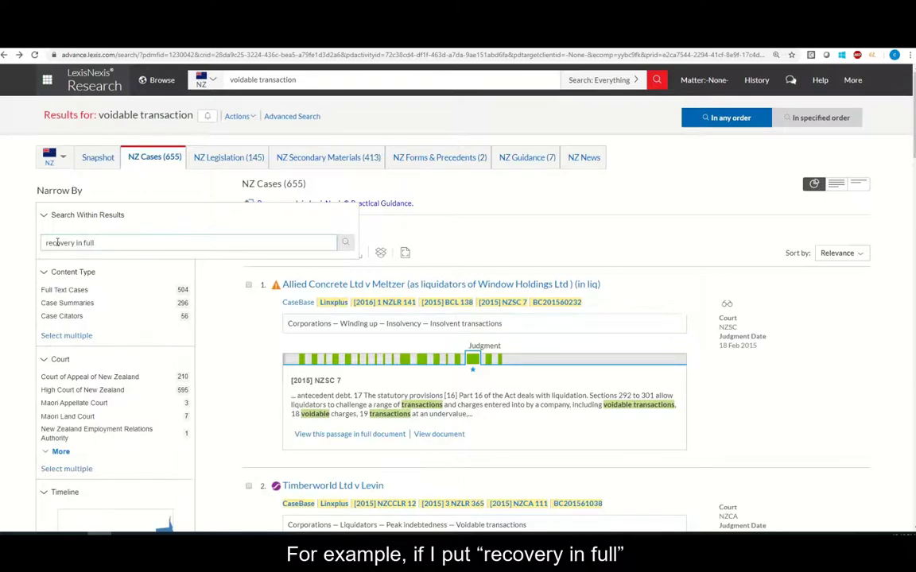
click(345, 242)
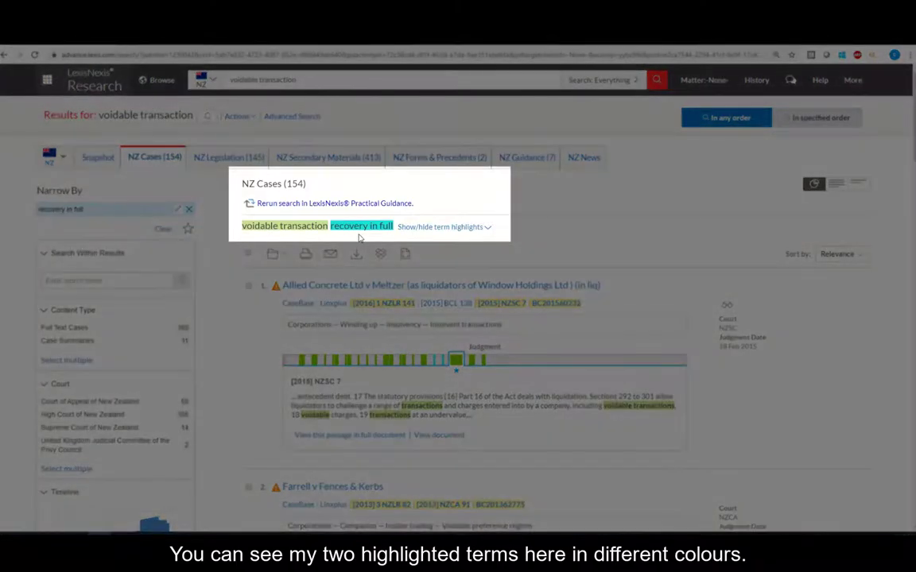
Step: Examine the narrowed case results, their highlighted keywords in the extracts and the option to edit the added search terms
scroll(291, 262, down, 1)
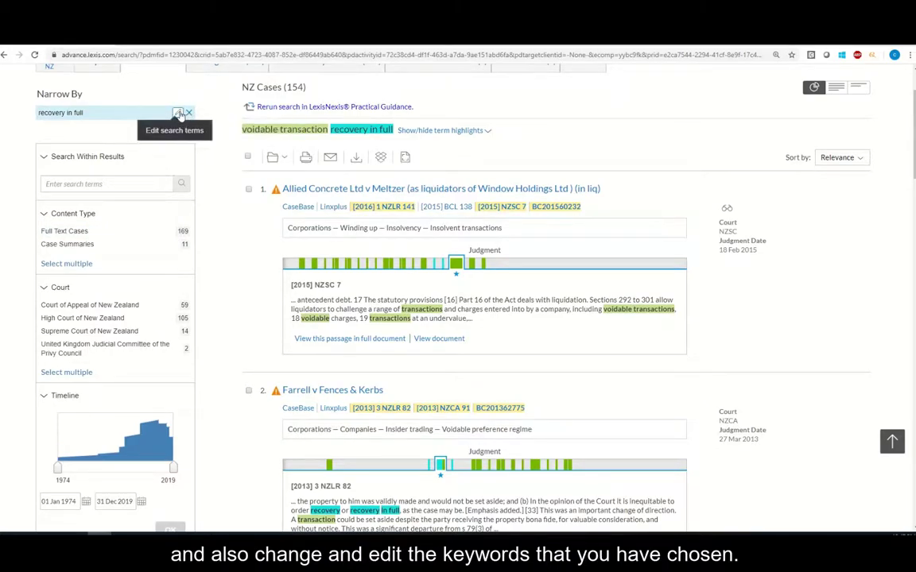
scroll(243, 156, up, 2)
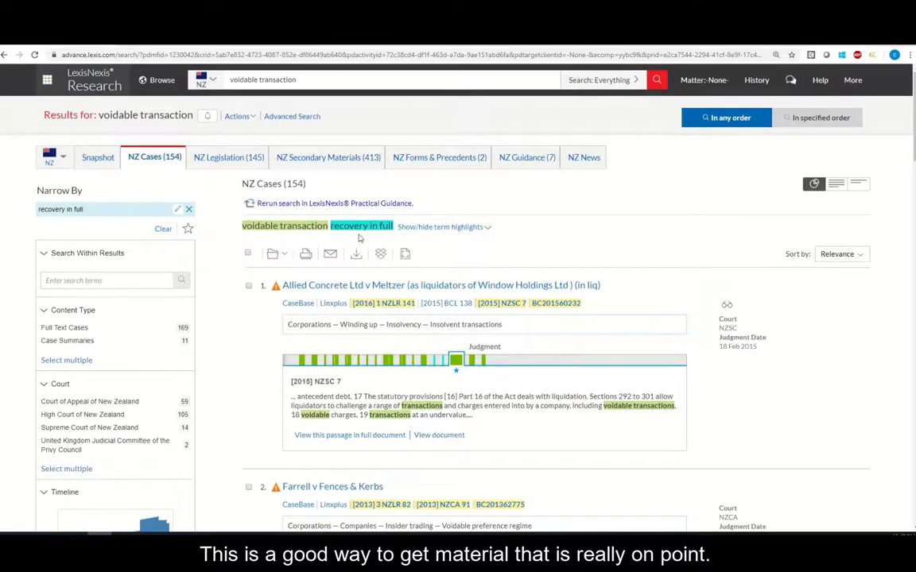
scroll(359, 236, down, 5)
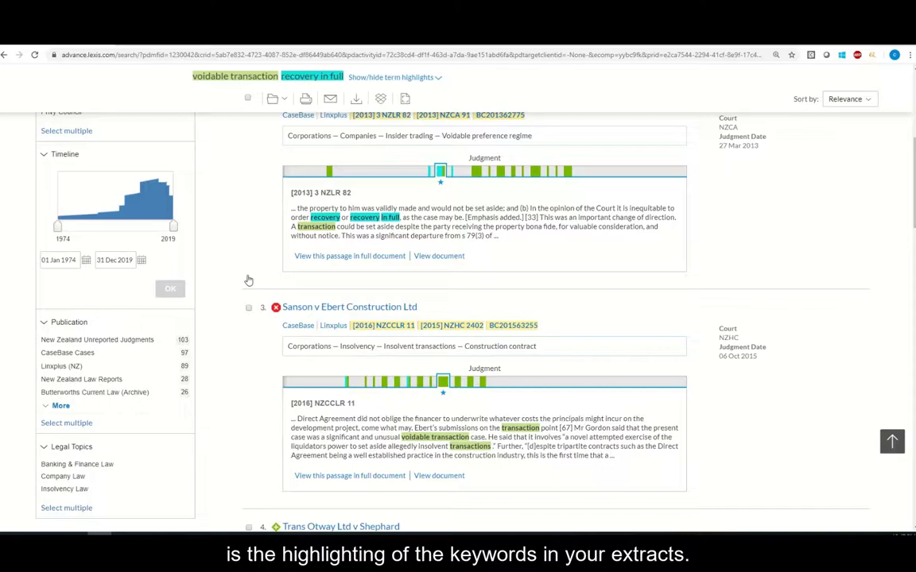
scroll(248, 281, up, 5)
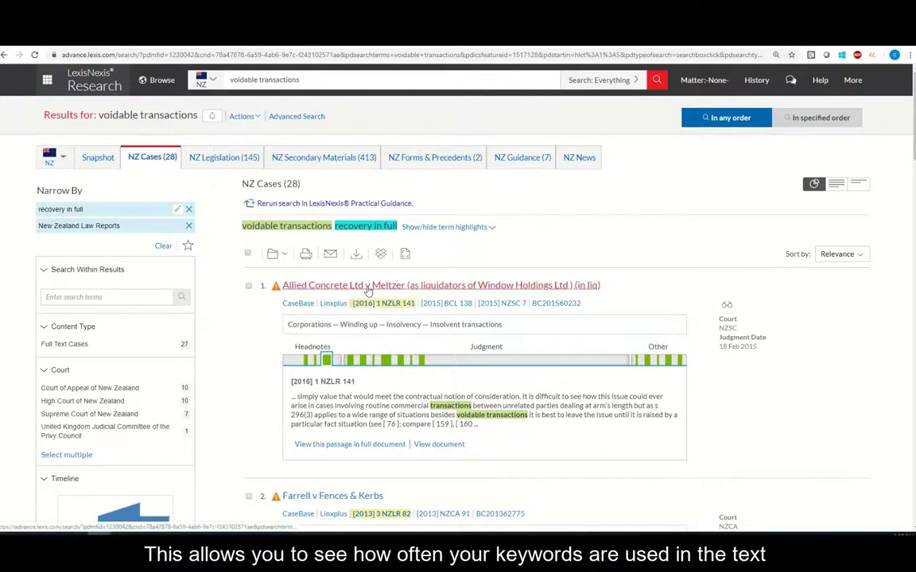
Step: Skim the Farrell v Fences & Kerbs judgment extracts through its highlighted "recovery in full" passages
scroll(368, 291, down, 1)
scroll(368, 291, down, 3)
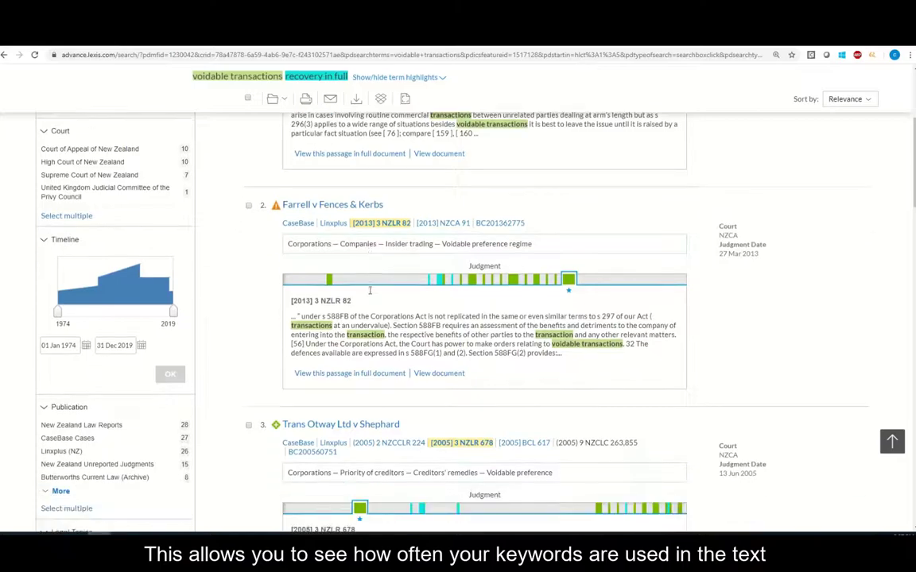
scroll(370, 291, down, 1)
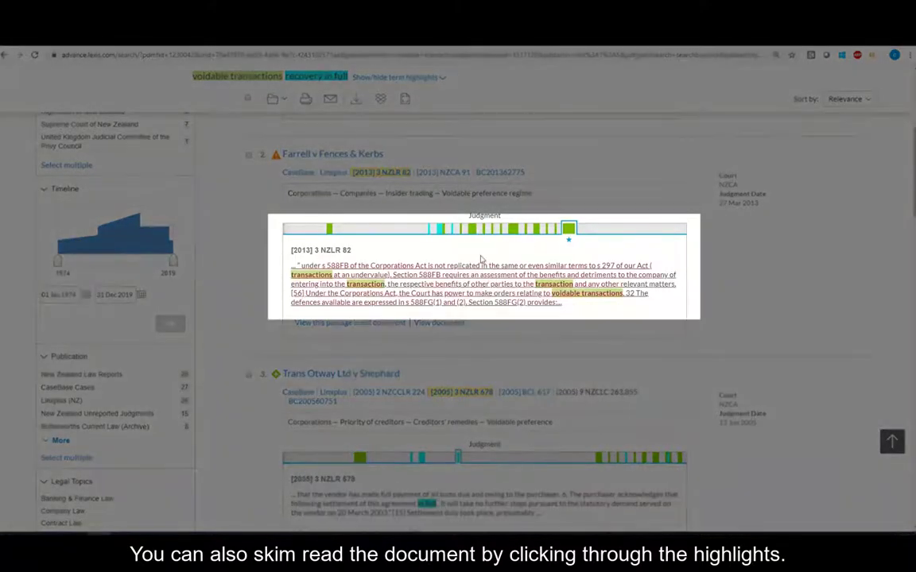
click(436, 229)
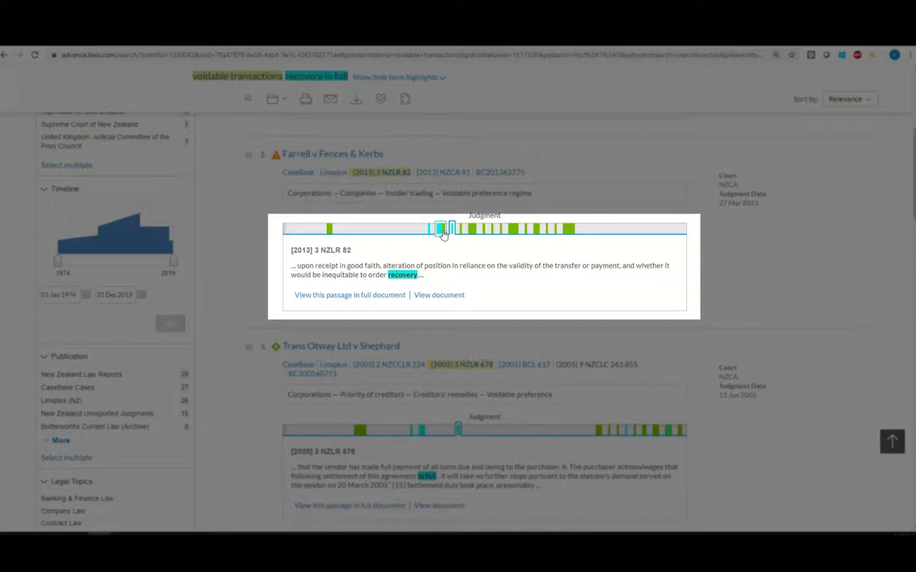
click(441, 229)
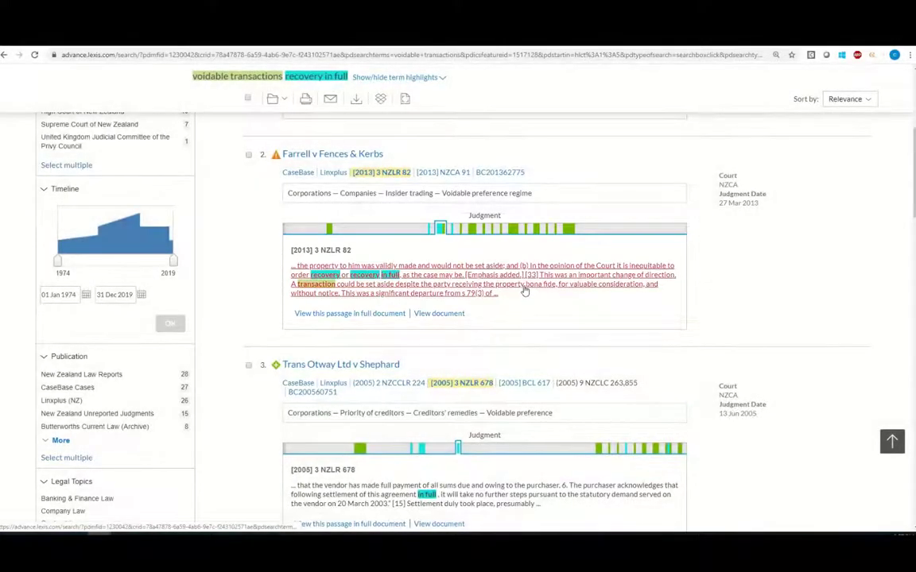
Step: Set the start of the NZ Cases timeline filter to 01 Jan 1996
scroll(340, 278, up, 3)
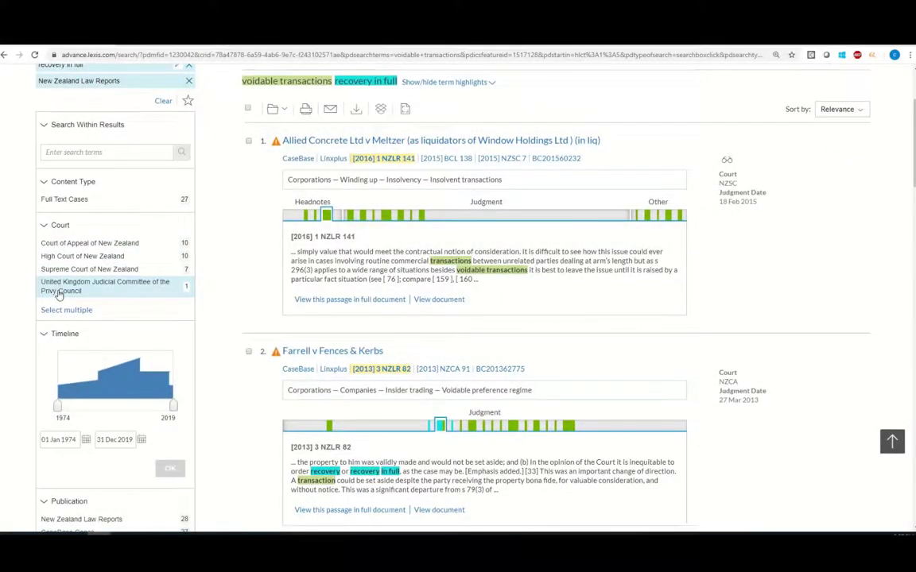
scroll(59, 302, down, 3)
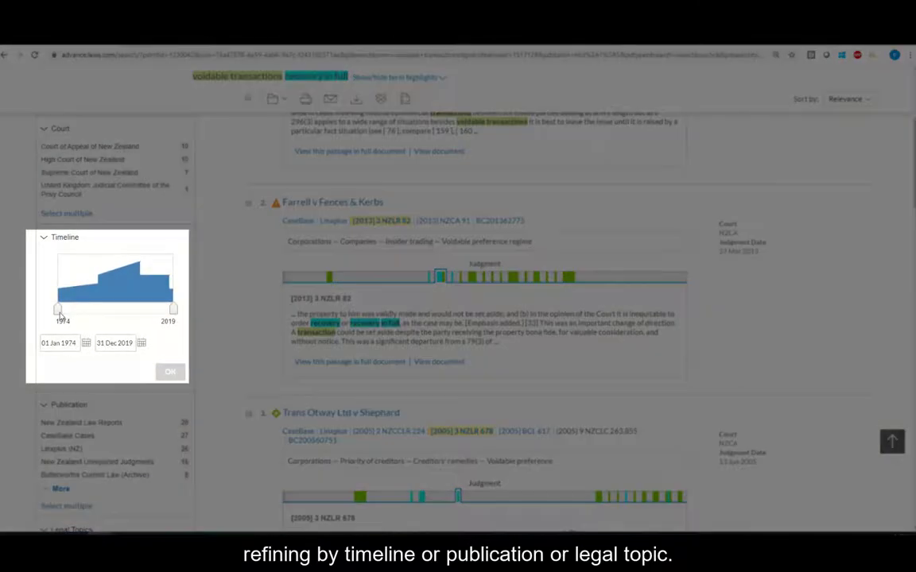
drag(59, 310, 117, 312)
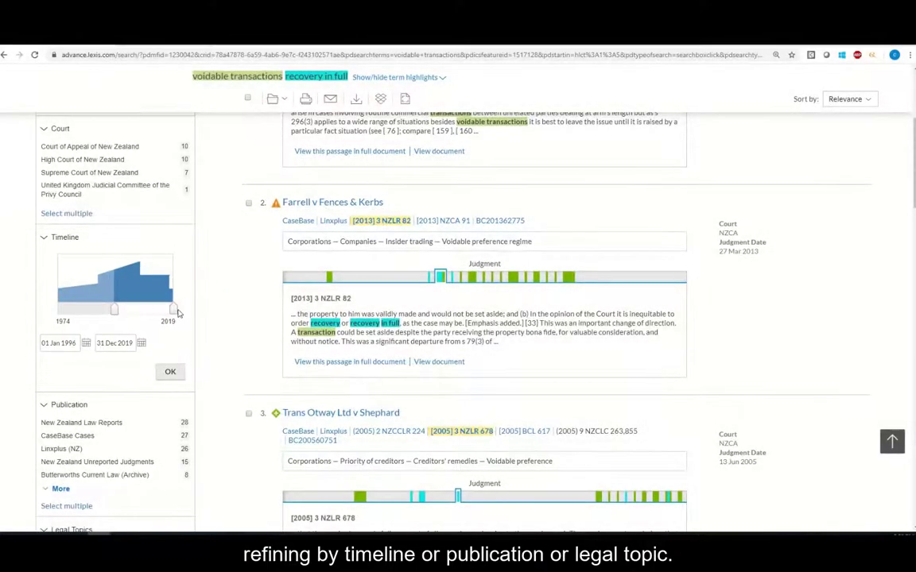
Step: Filter the NZ Cases results to the Contract Law legal topic and check the sort orders offered
scroll(127, 306, down, 3)
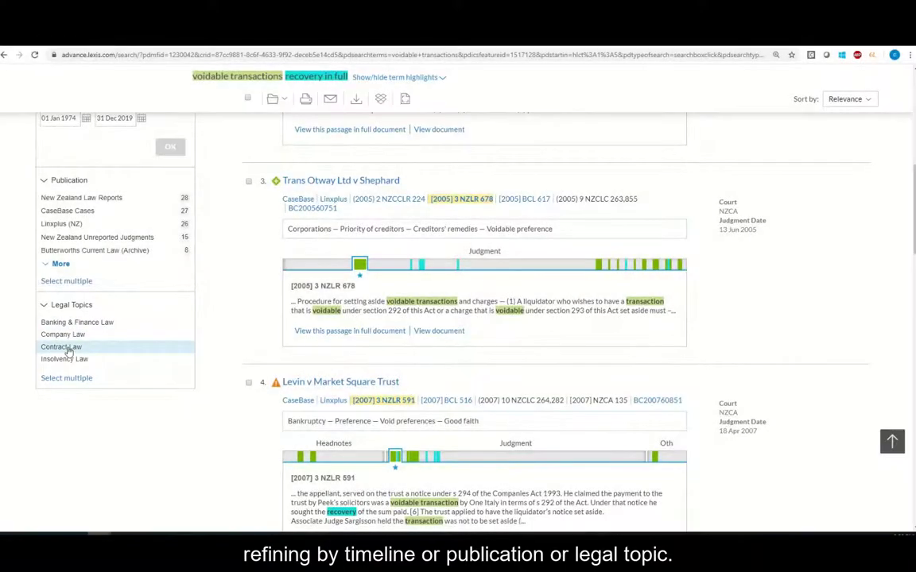
click(67, 348)
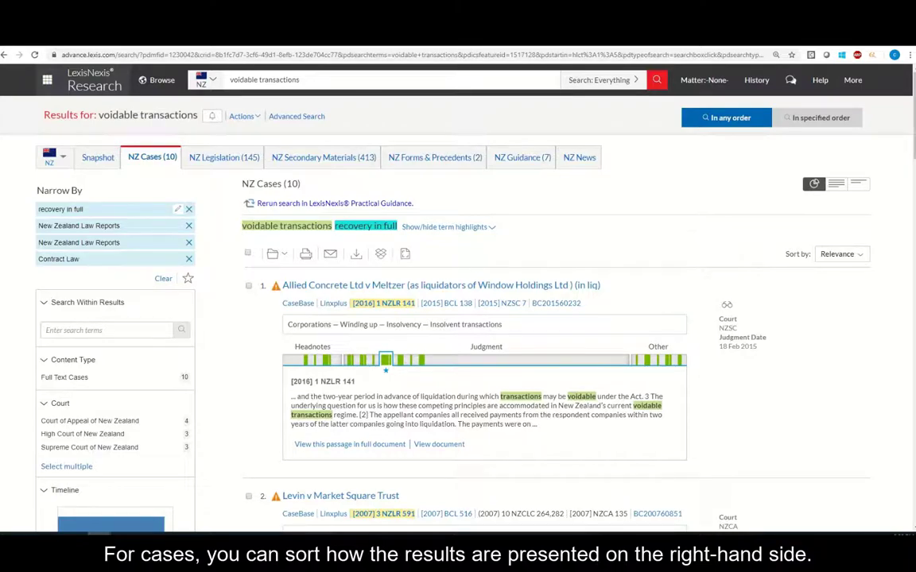
click(840, 255)
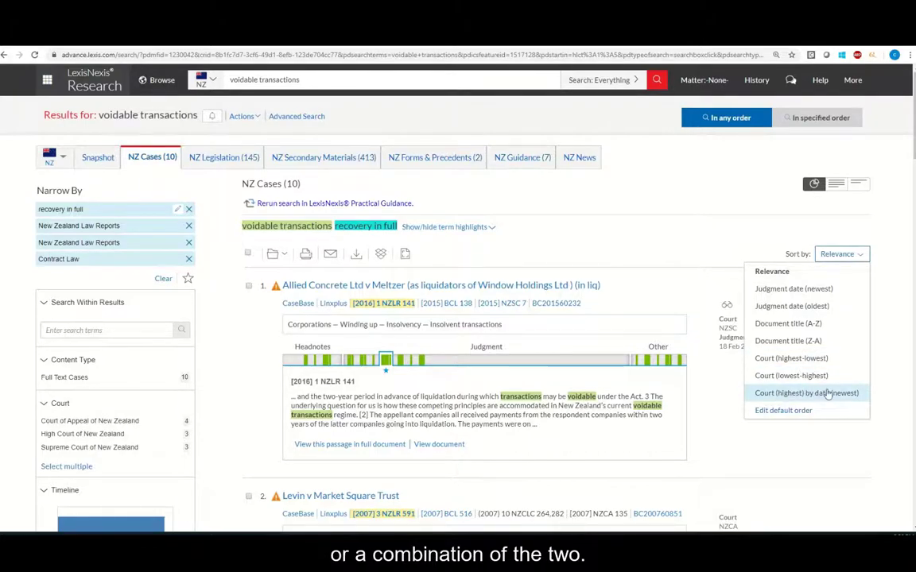
click(640, 194)
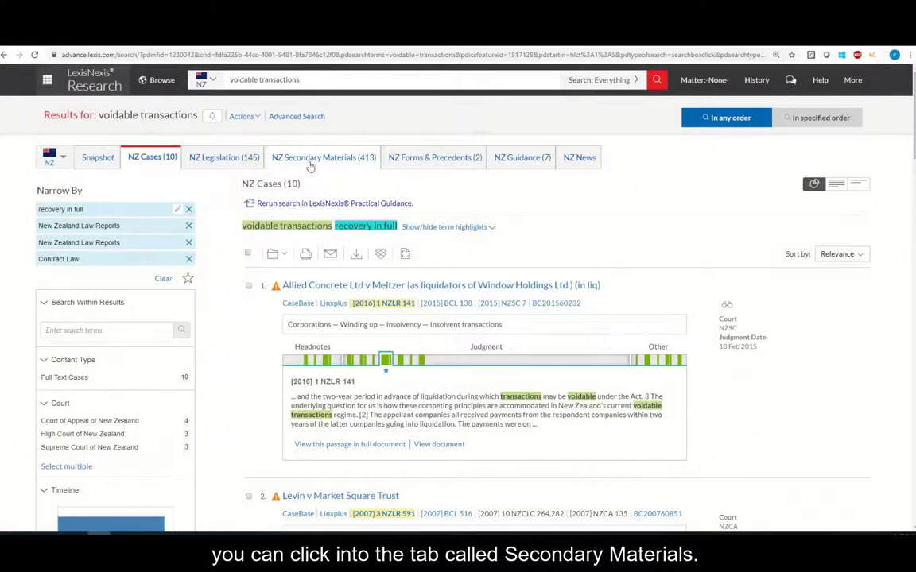
Step: Examine the content type, full publication and legal topic filters of the NZ Secondary Materials results, then open the NZ Guidance results
click(309, 162)
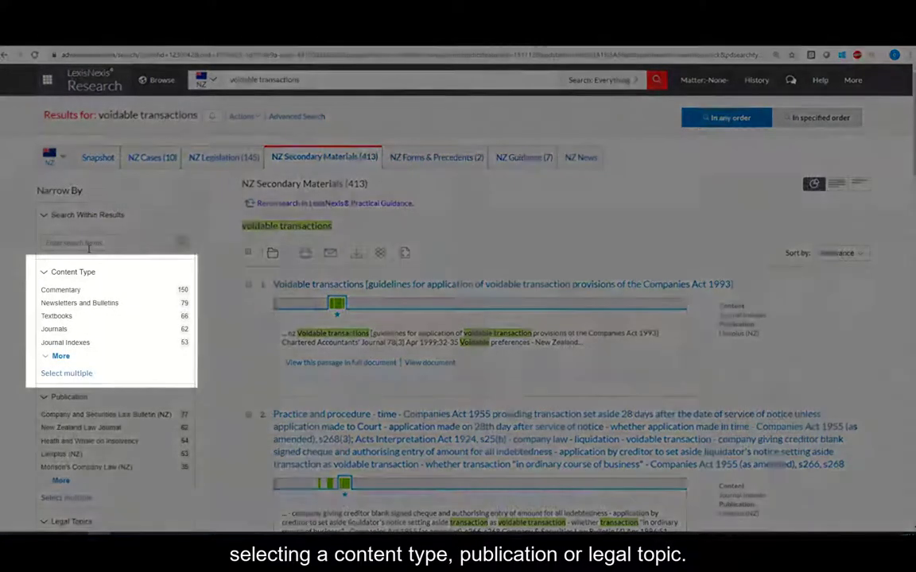
scroll(61, 353, down, 2)
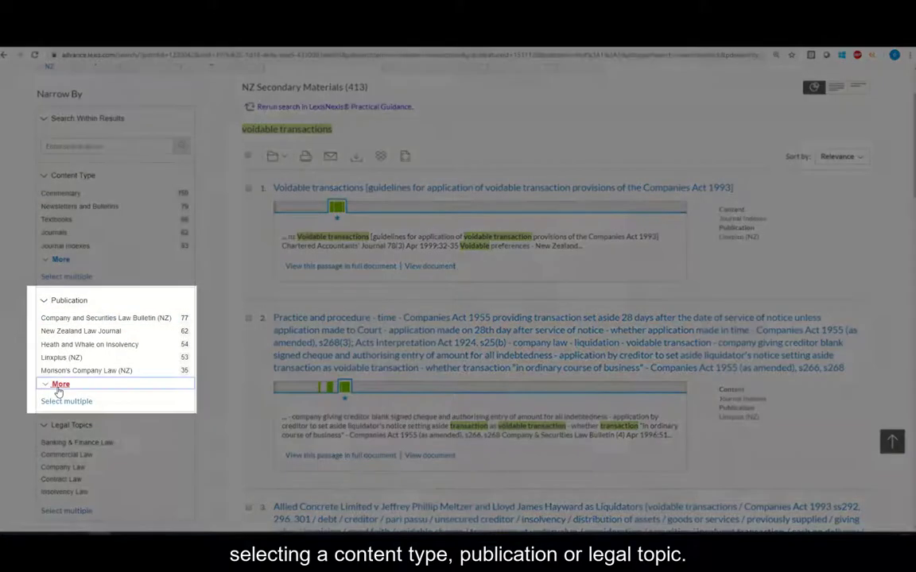
click(61, 385)
scroll(94, 340, down, 4)
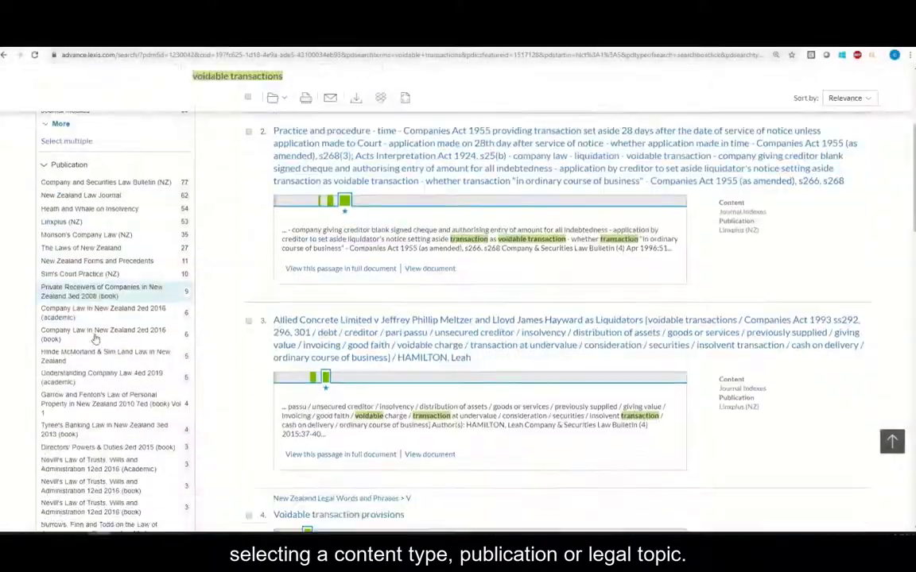
scroll(96, 346, down, 2)
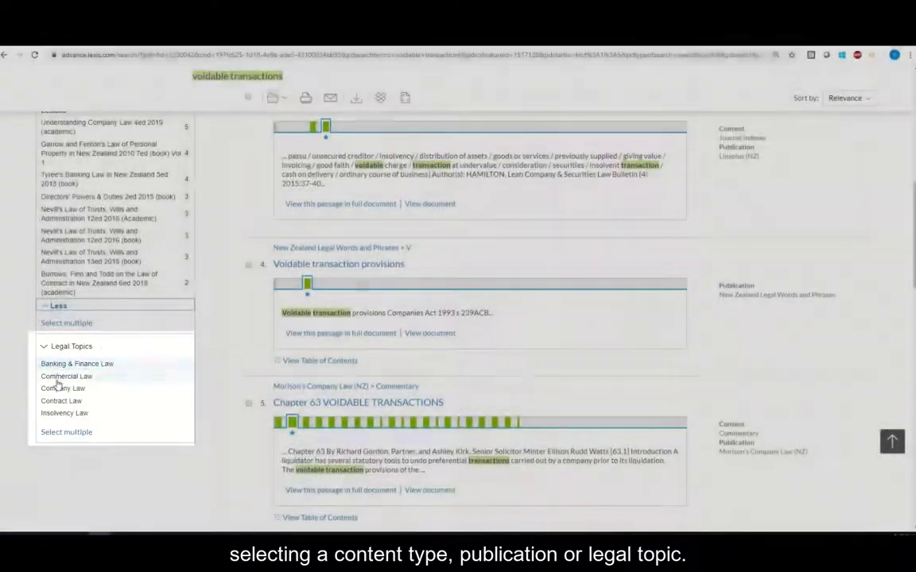
scroll(347, 265, up, 4)
scroll(347, 265, up, 4)
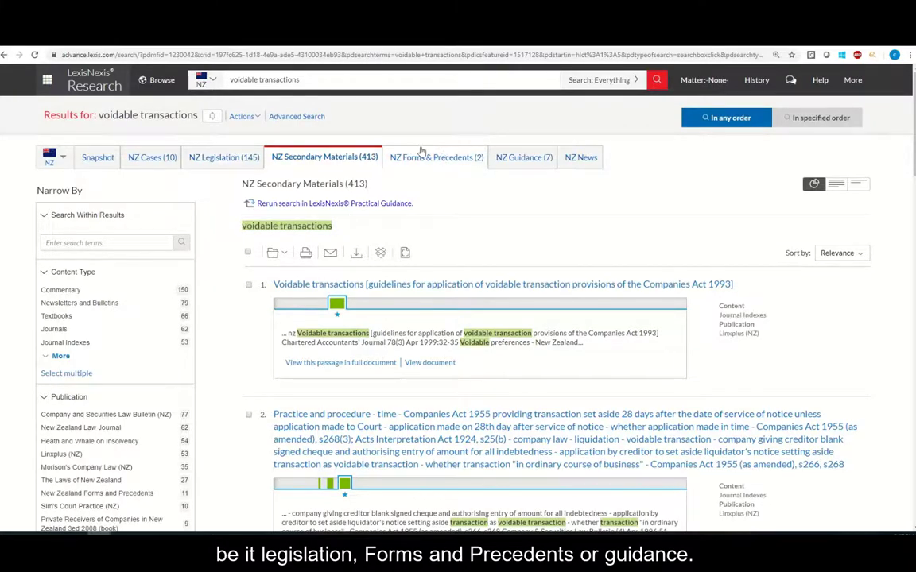
click(525, 160)
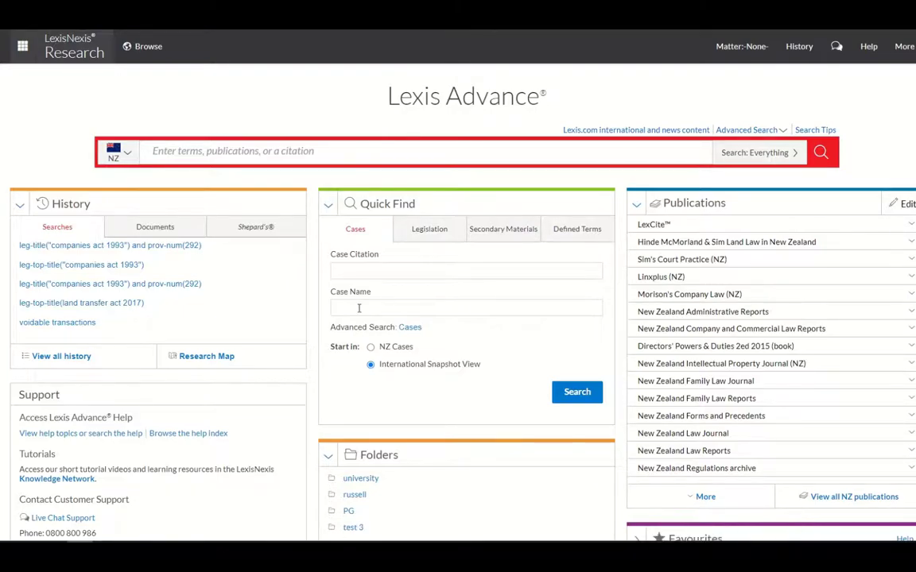
Step: Run a Quick Find legislation search for the title "companies act 1993" with provision number 292
click(440, 238)
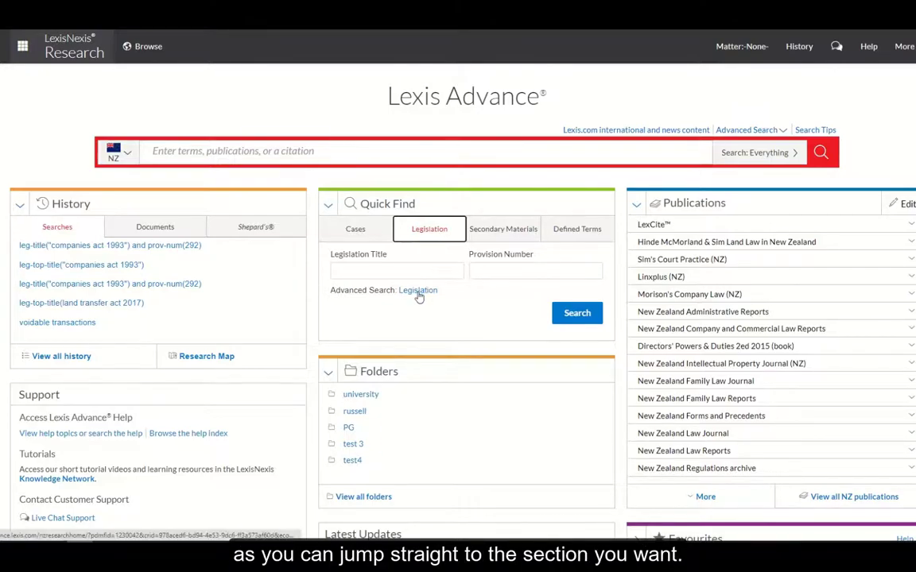
click(422, 269)
text(com)
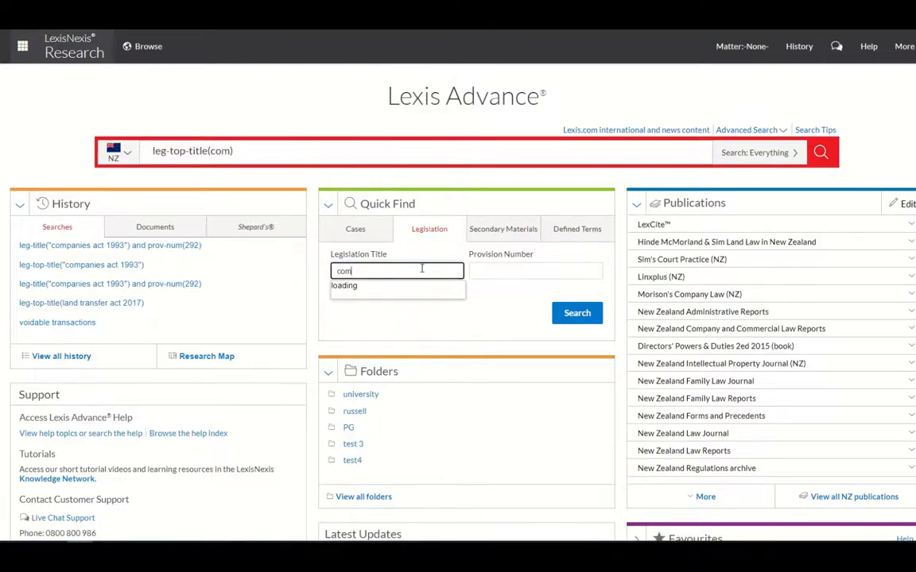
text(panies act)
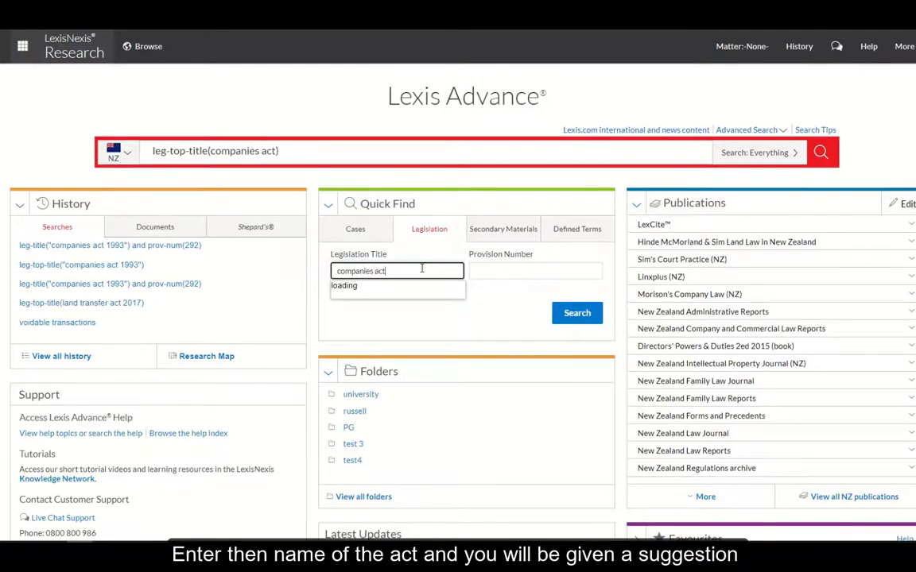
text( 1993)
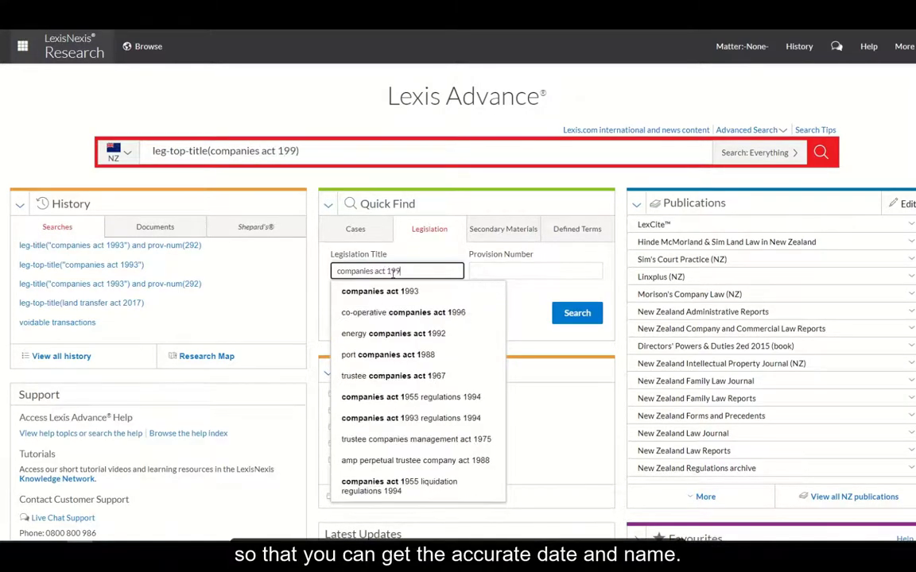
click(379, 291)
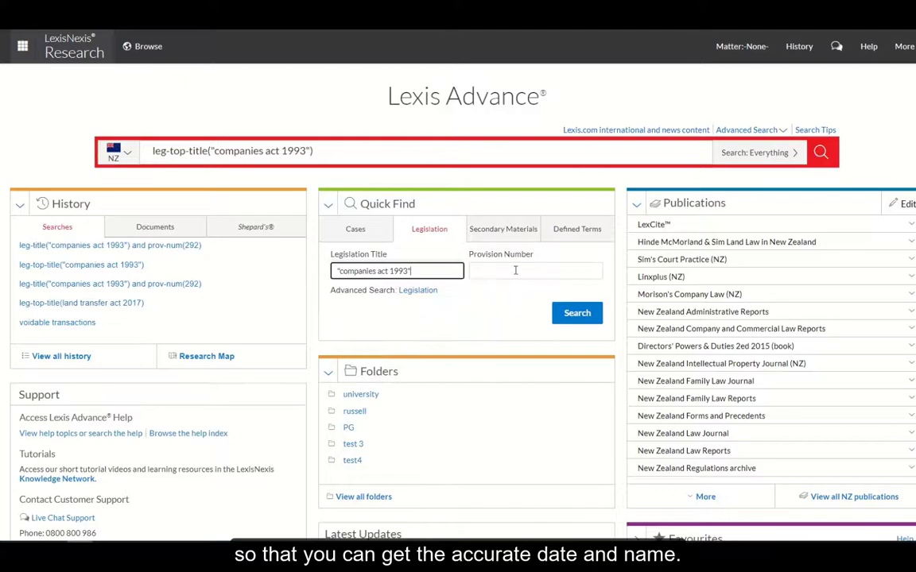
click(515, 270)
text(292)
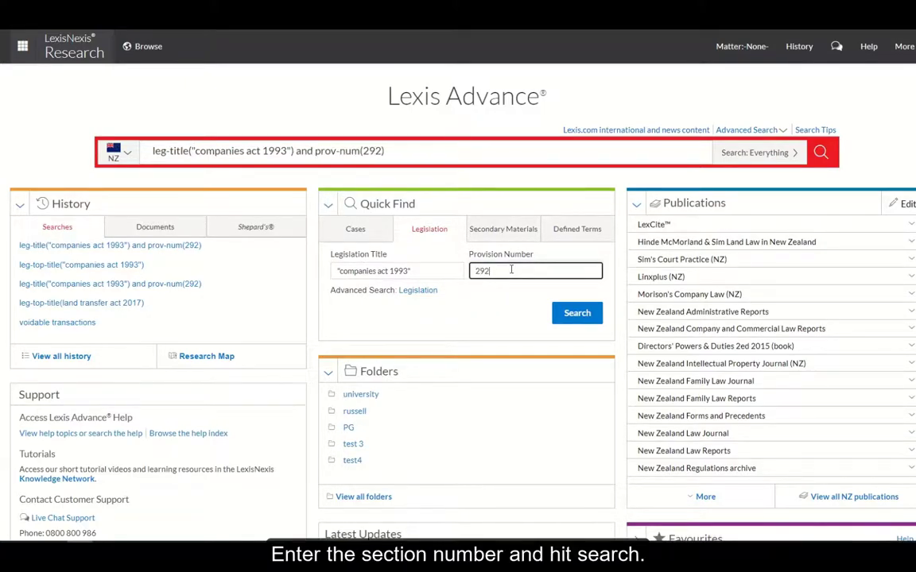
click(580, 315)
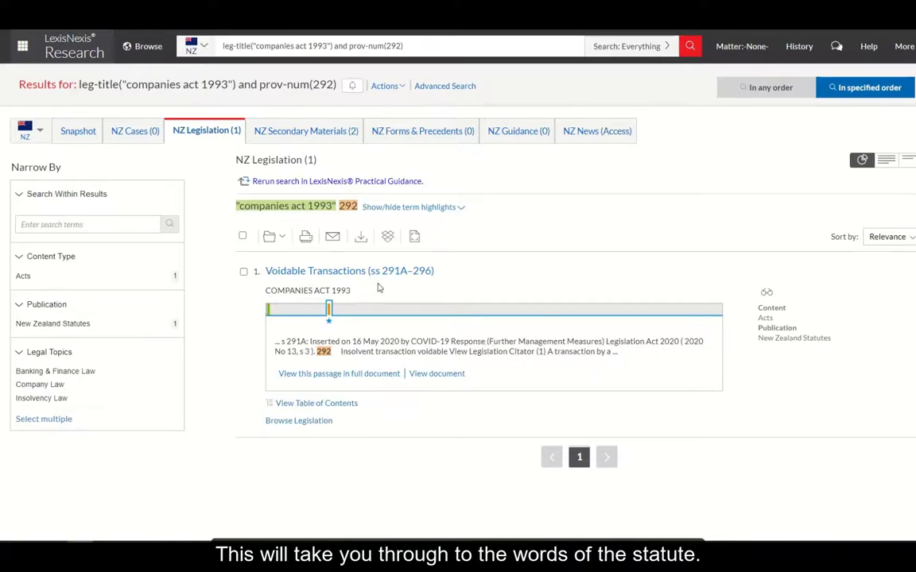
Step: Open the Voidable Transactions (ss 291A–296) statute document and go through to the Legislation Citator for section 292
click(539, 295)
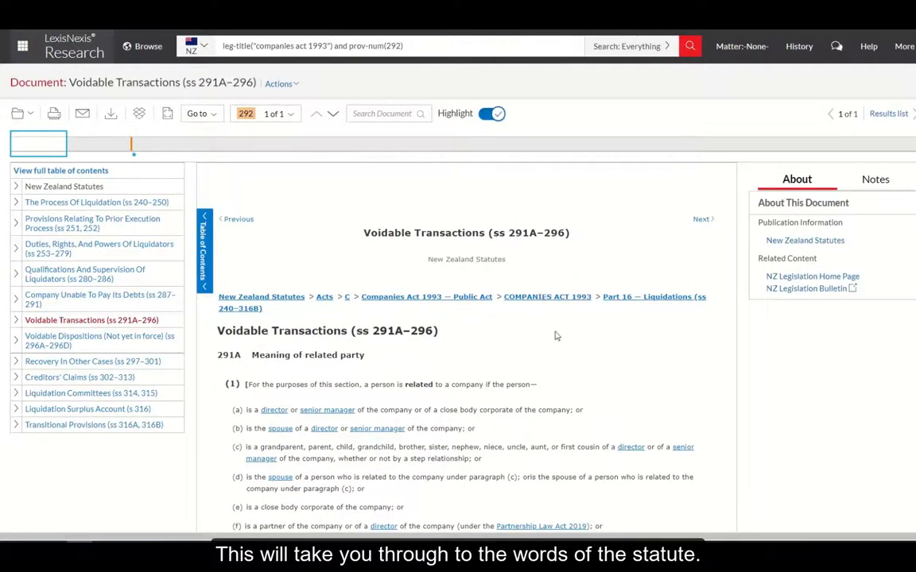
scroll(556, 336, down, 15)
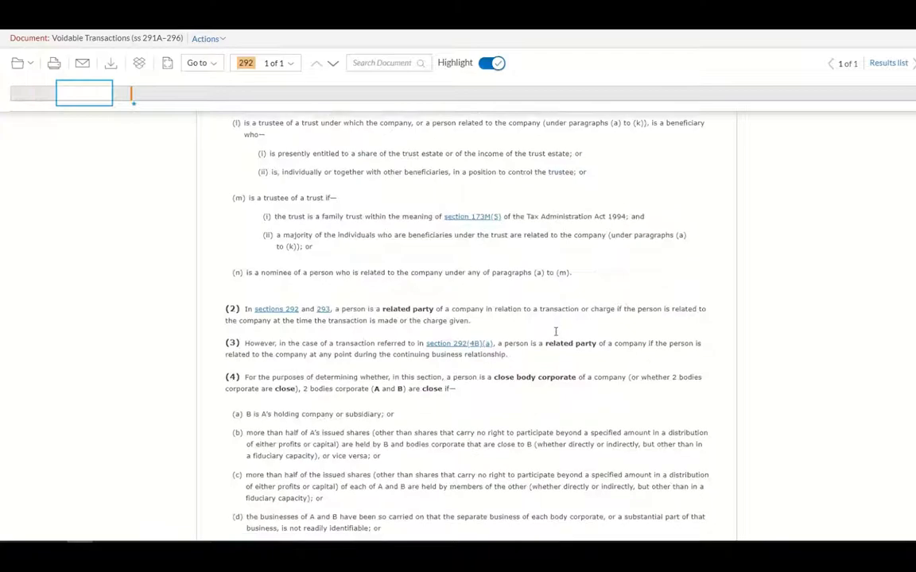
scroll(555, 336, down, 3)
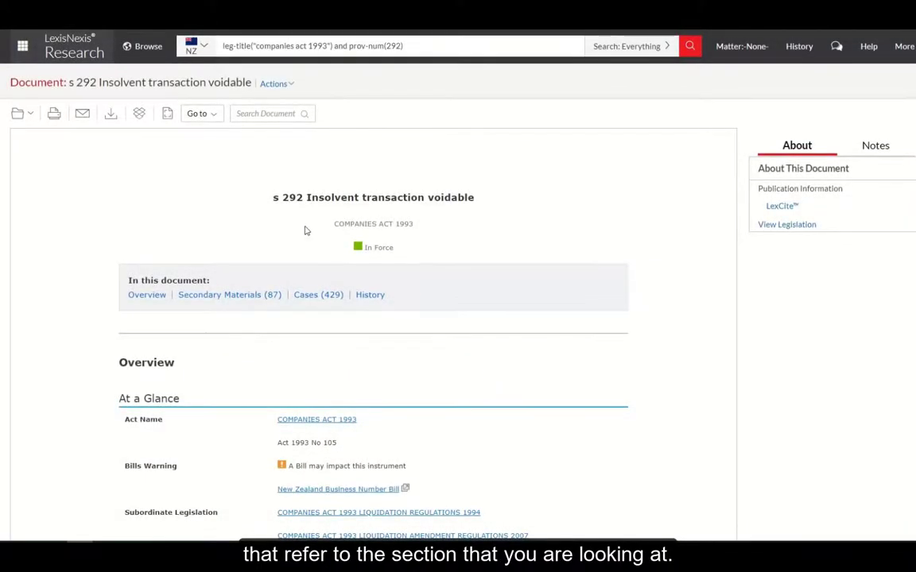
Step: In the section 292 citator's secondary materials, check the Laws of New Zealand and Commentary references and collapse both lists again
click(214, 295)
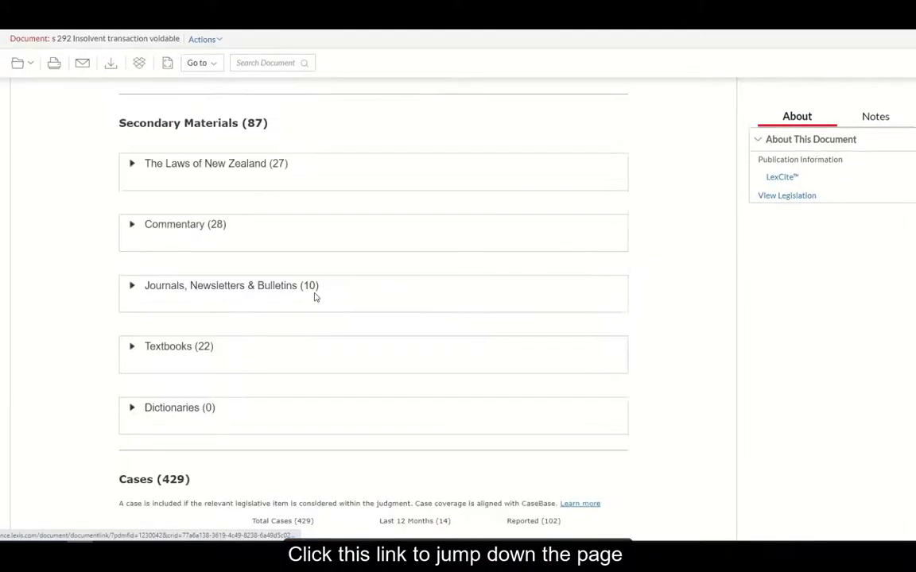
click(133, 168)
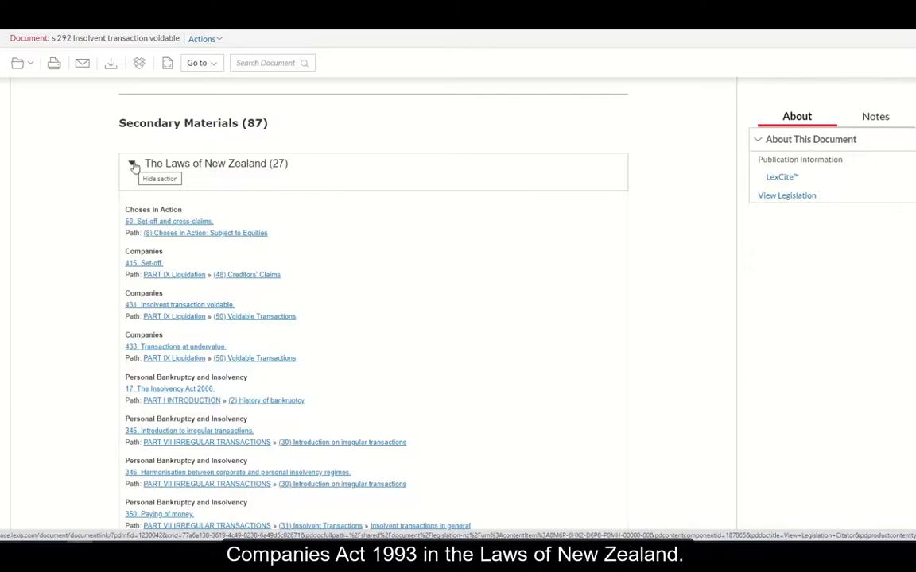
click(133, 166)
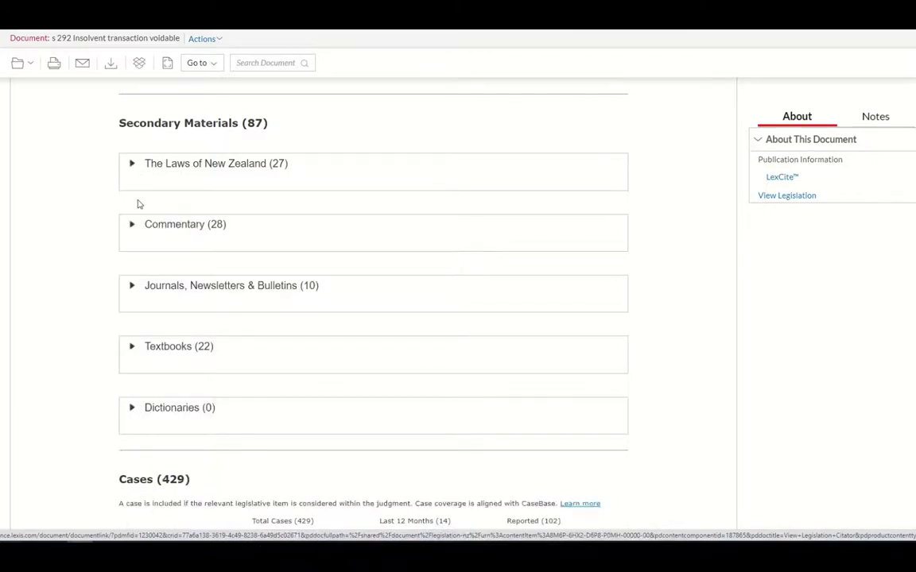
click(175, 239)
scroll(109, 172, down, 1)
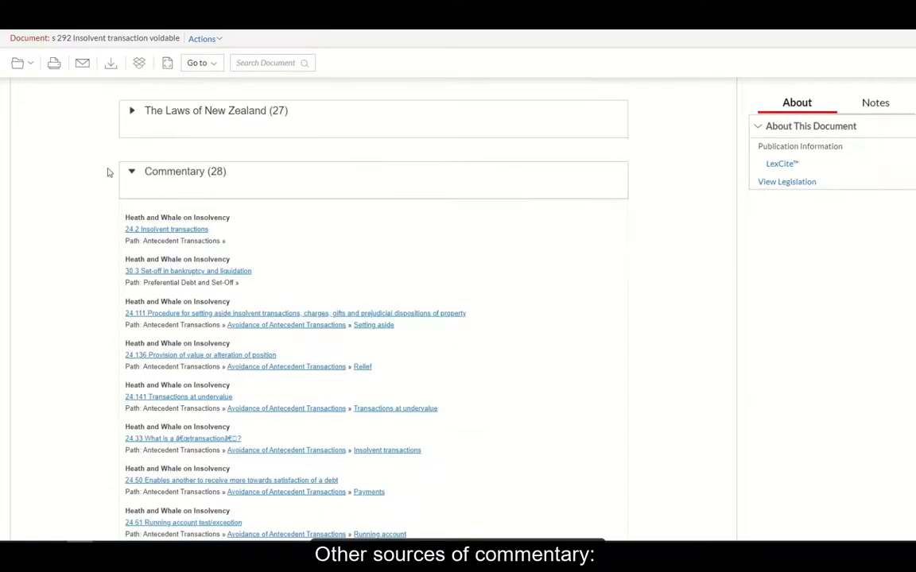
click(132, 173)
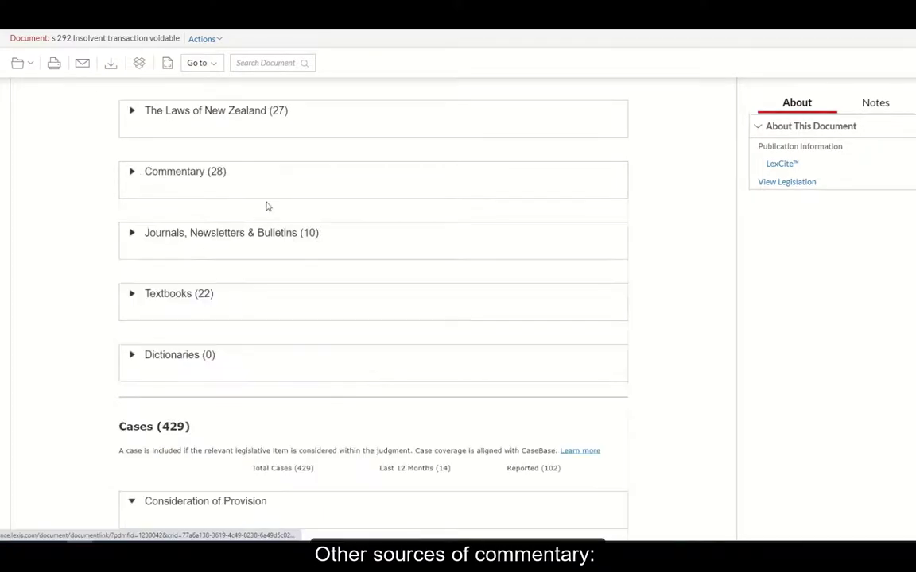
Step: Expand and review the Journals, Newsletters & Bulletins references, then expand the Textbooks references for section 292
click(132, 236)
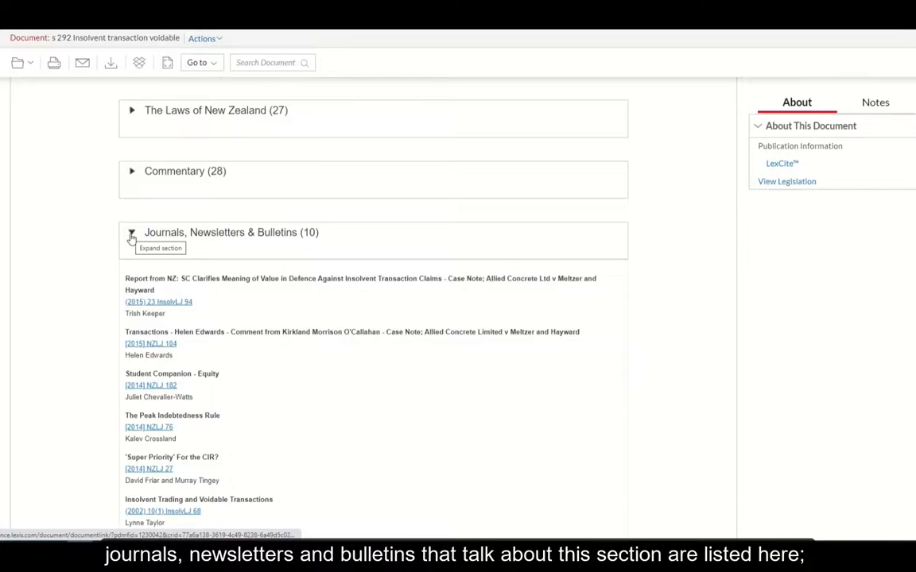
scroll(253, 330, down, 5)
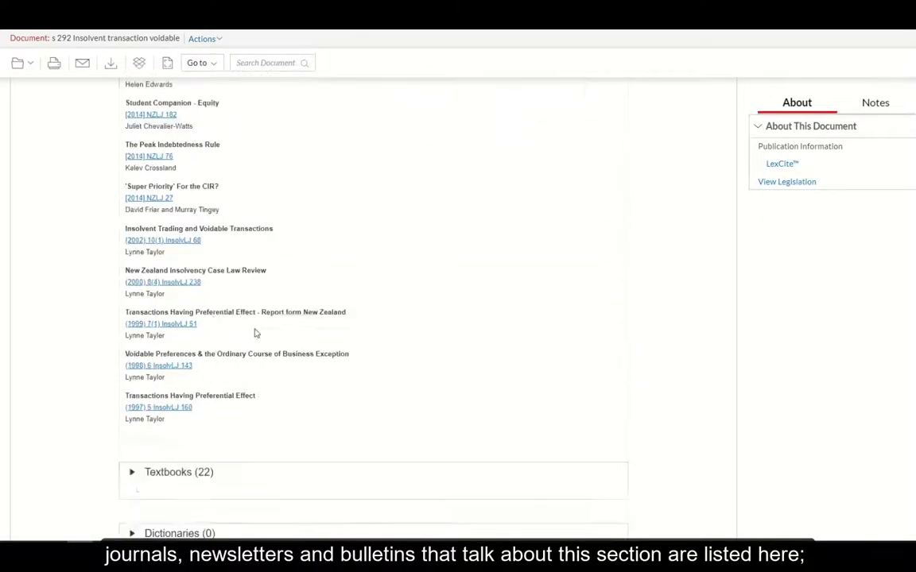
scroll(256, 333, down, 4)
click(131, 268)
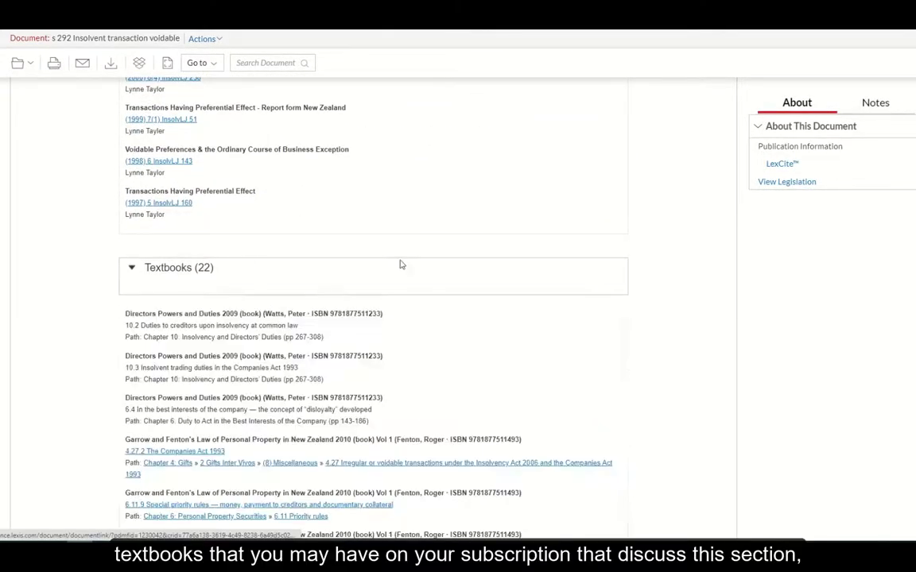
Step: Review the Textbooks references for section 292 and collapse the list again
scroll(413, 282, down, 6)
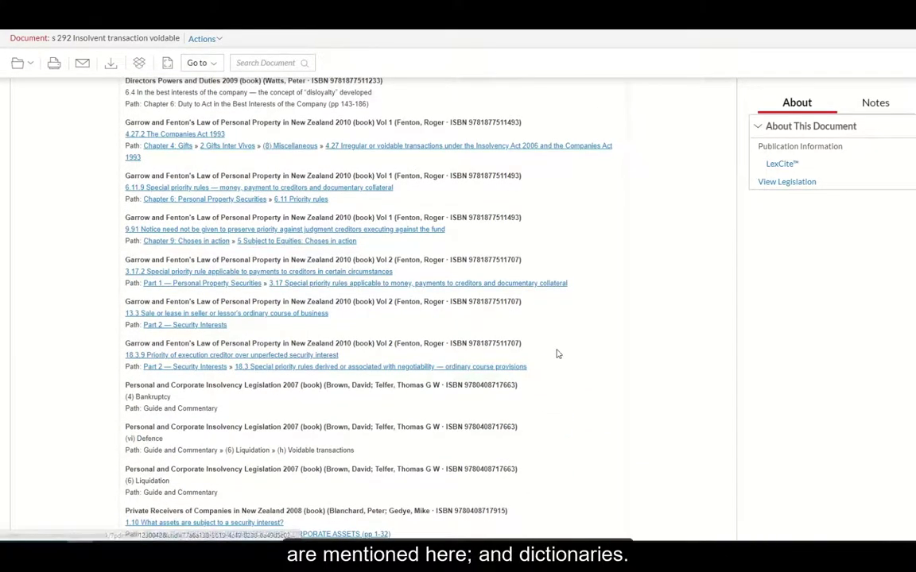
scroll(557, 354, up, 4)
click(132, 162)
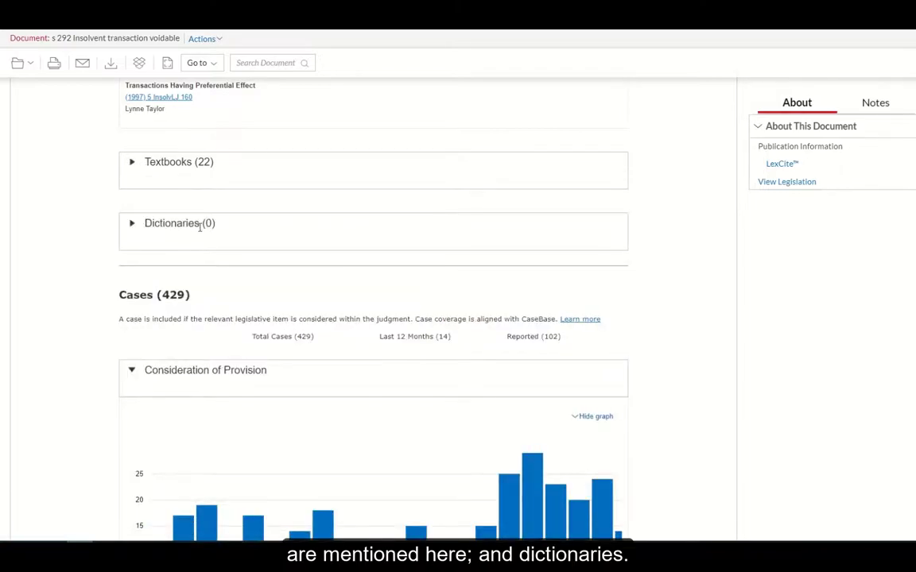
Step: Go to the Cases section of the section 292 citator and check the sort options for the case list
scroll(340, 232, up, 15)
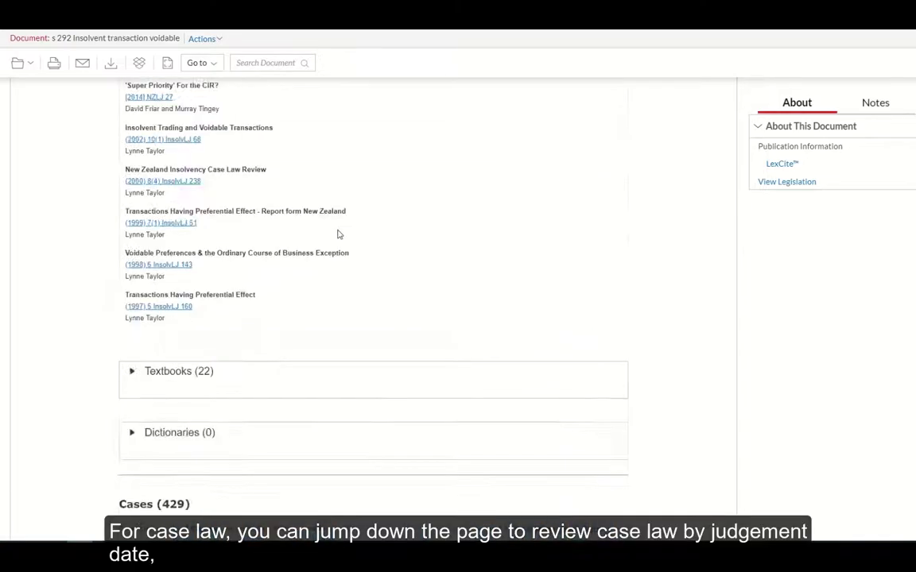
scroll(339, 235, up, 10)
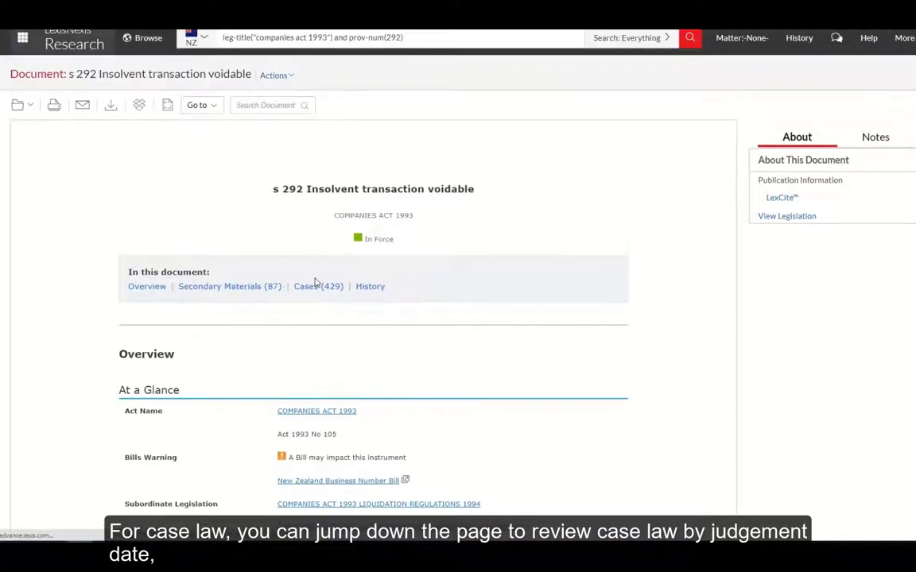
click(318, 287)
scroll(650, 280, down, 3)
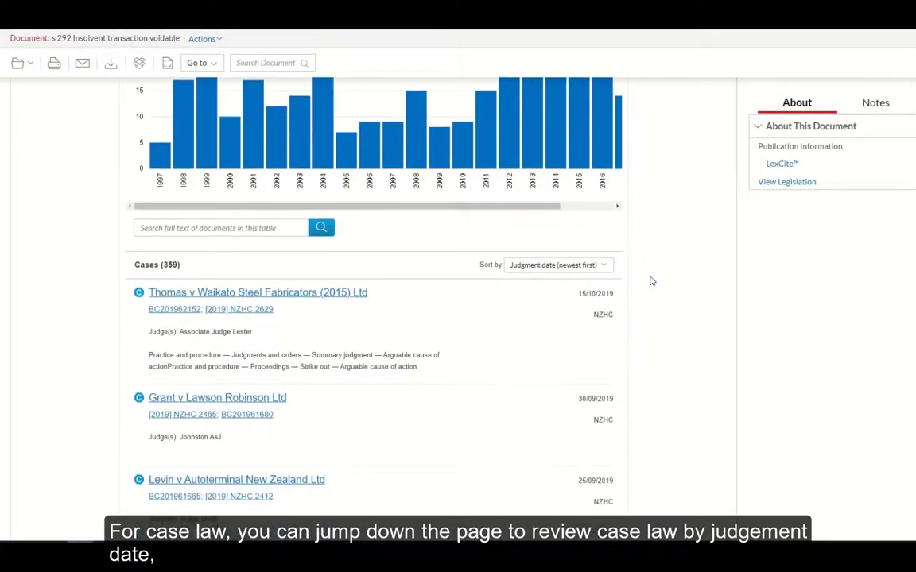
click(593, 270)
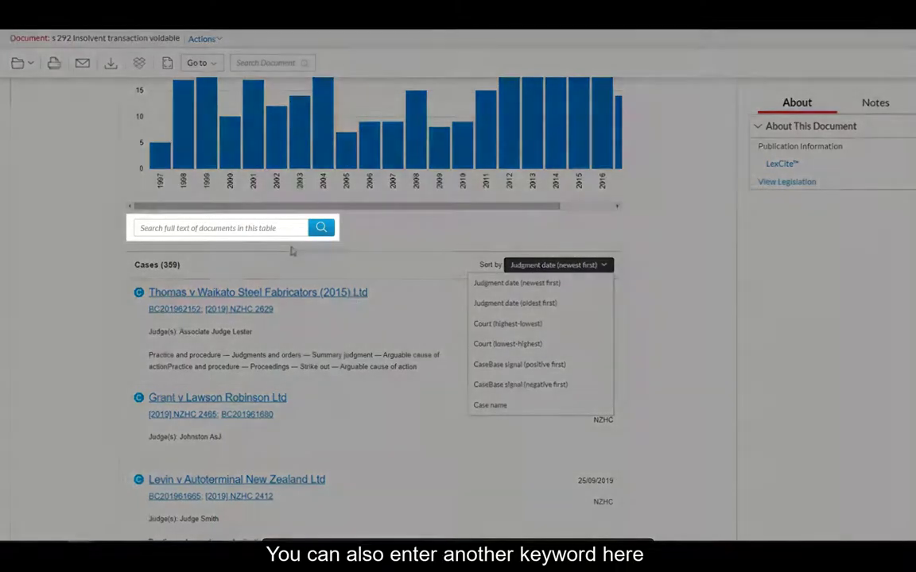
Step: Search the full text of the cases listed for section 292 for "debt"
click(270, 229)
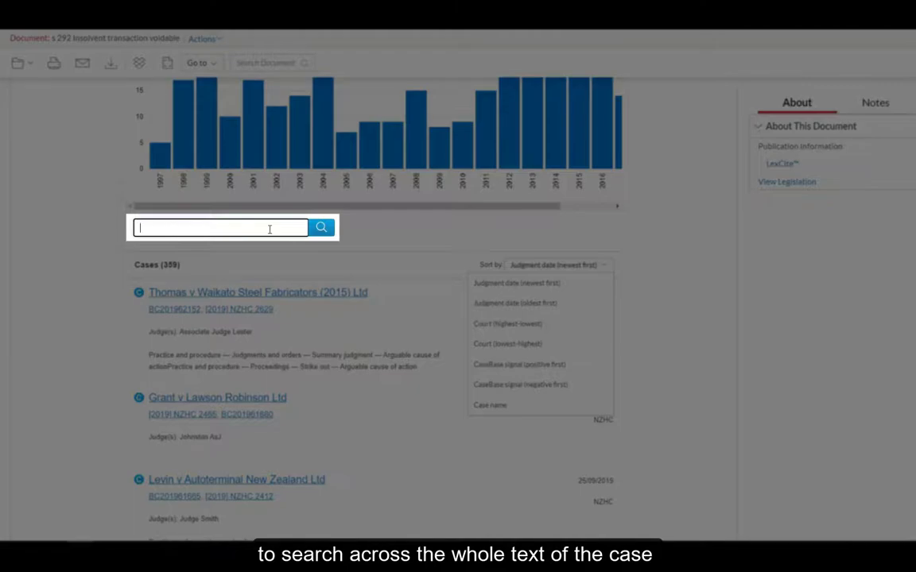
text(debt)
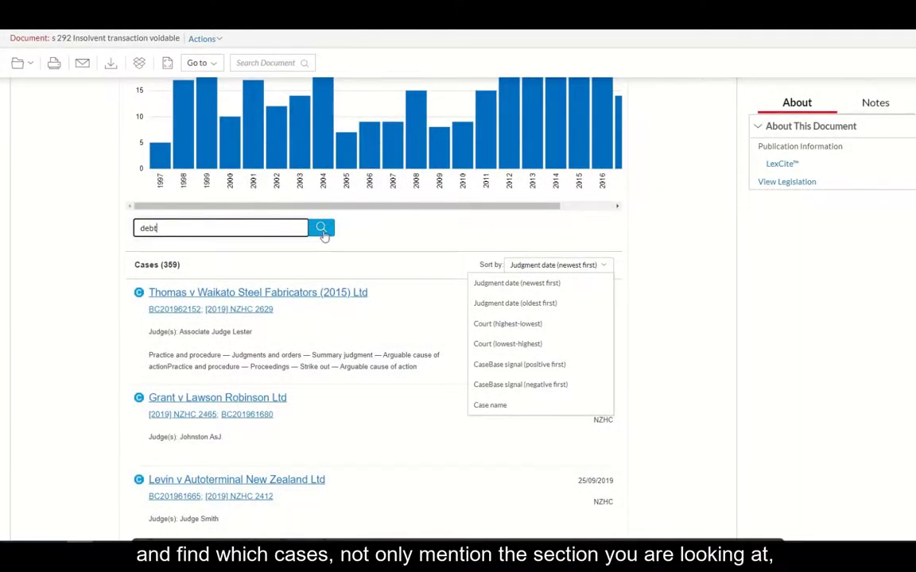
click(321, 230)
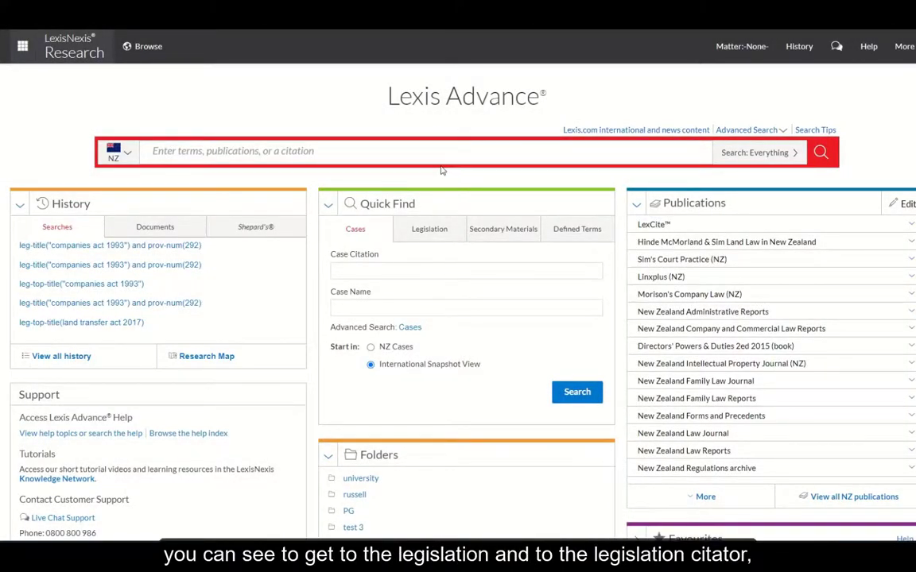
Step: Run a Quick Find legislation search for the title "land transfer act 2017" with provision number 45
click(430, 231)
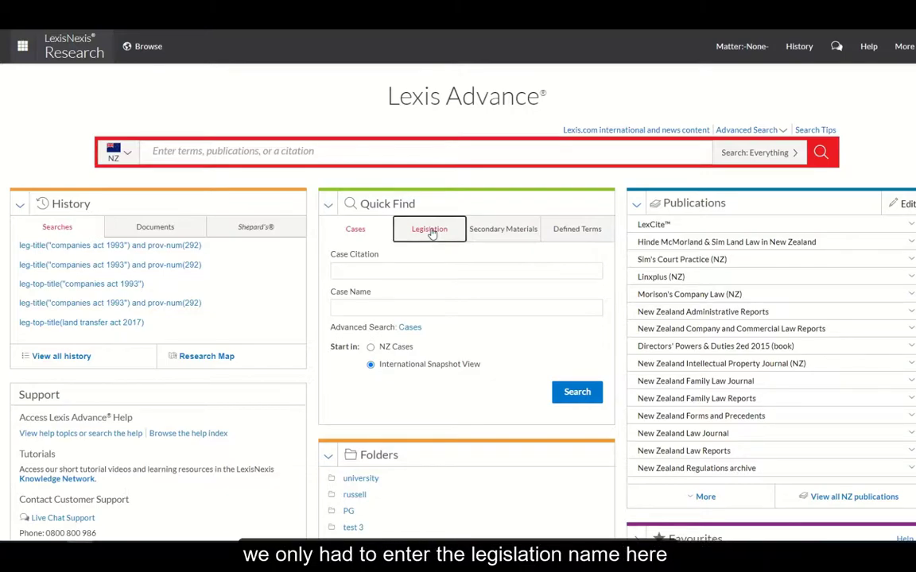
click(354, 271)
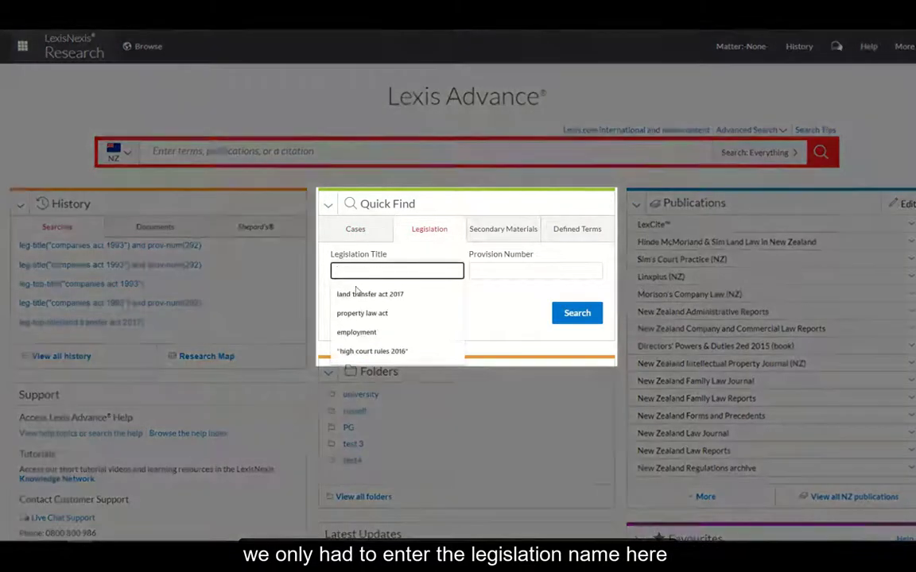
click(358, 293)
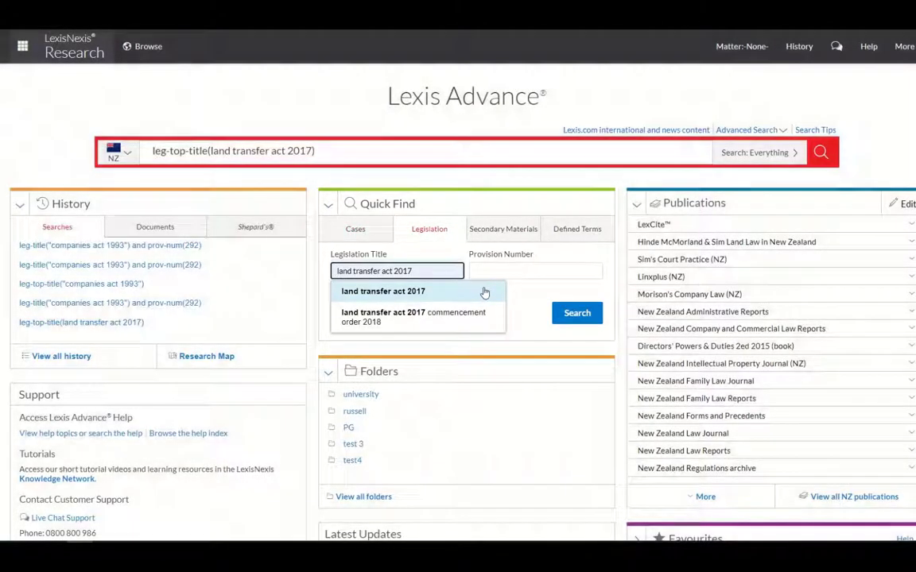
click(493, 273)
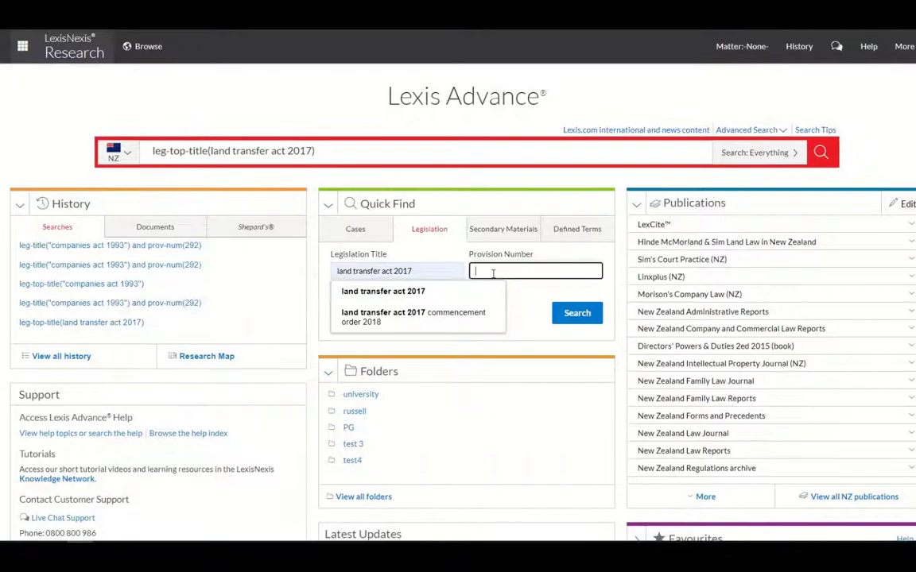
text(45)
key(Return)
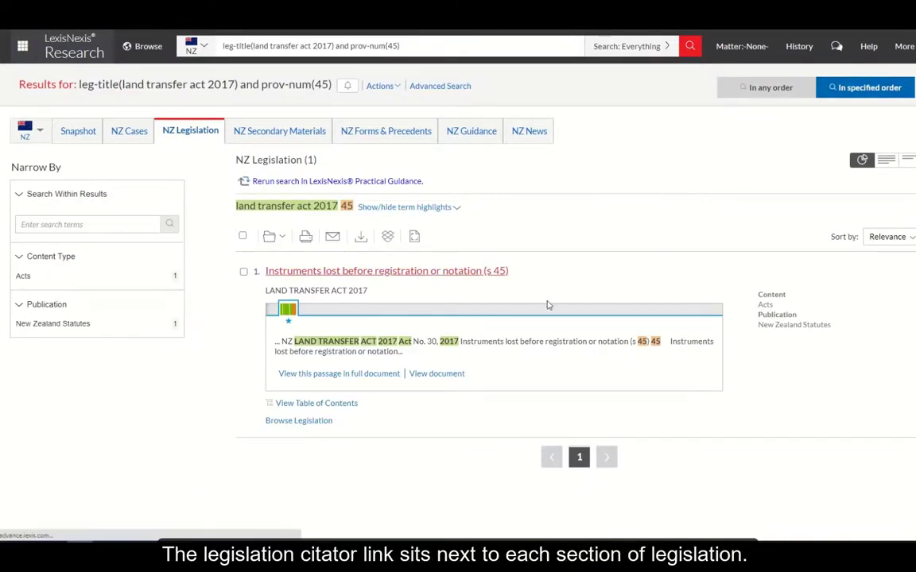
click(547, 305)
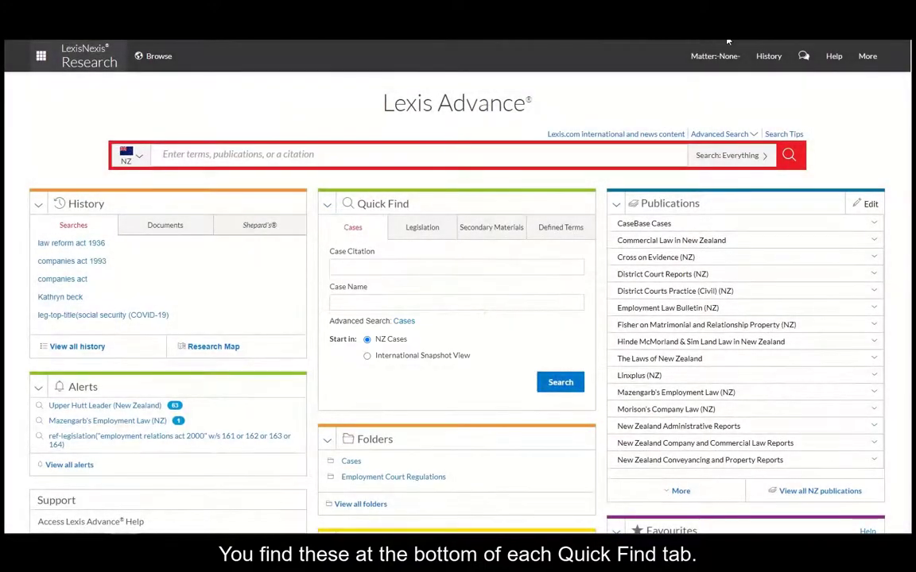
Step: Check the Quick Find search forms for legislation, secondary materials and defined terms, and return to the one for cases
click(425, 237)
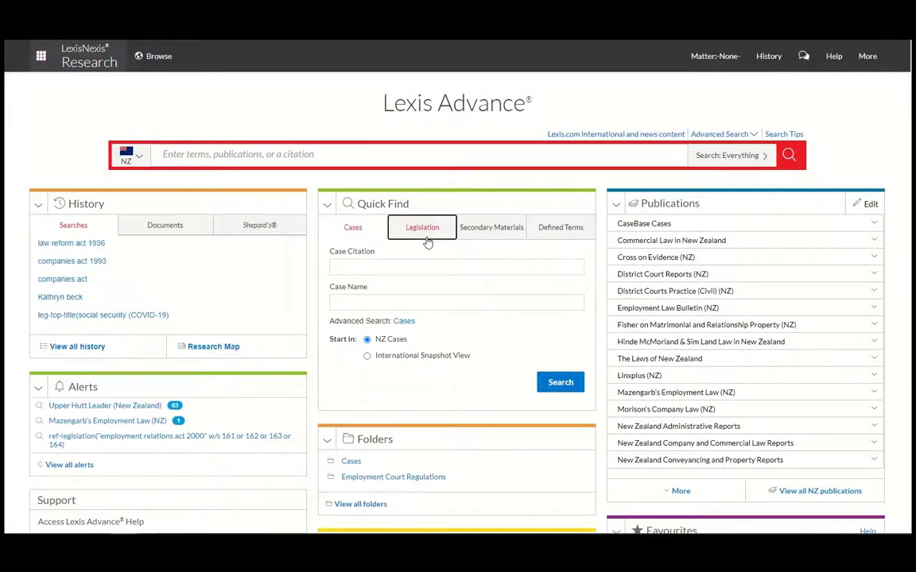
click(505, 237)
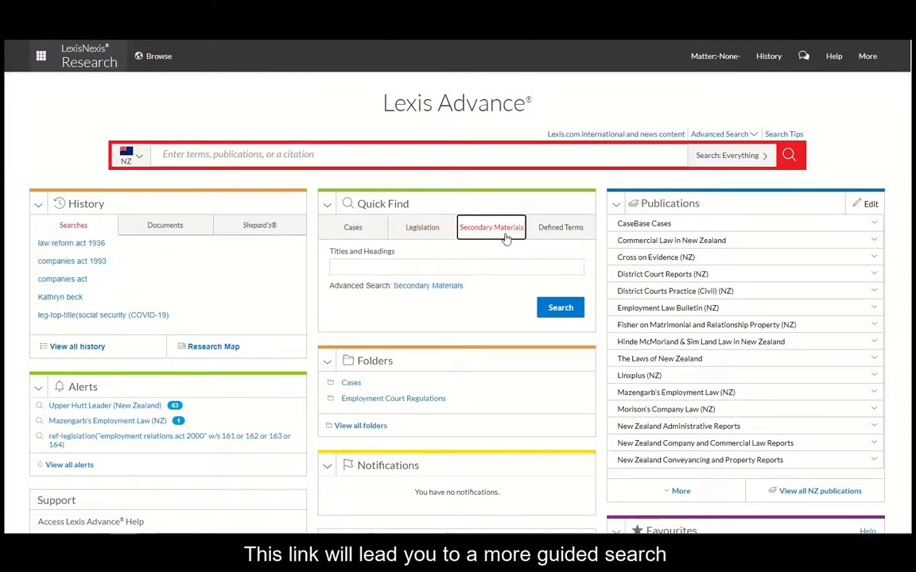
click(580, 237)
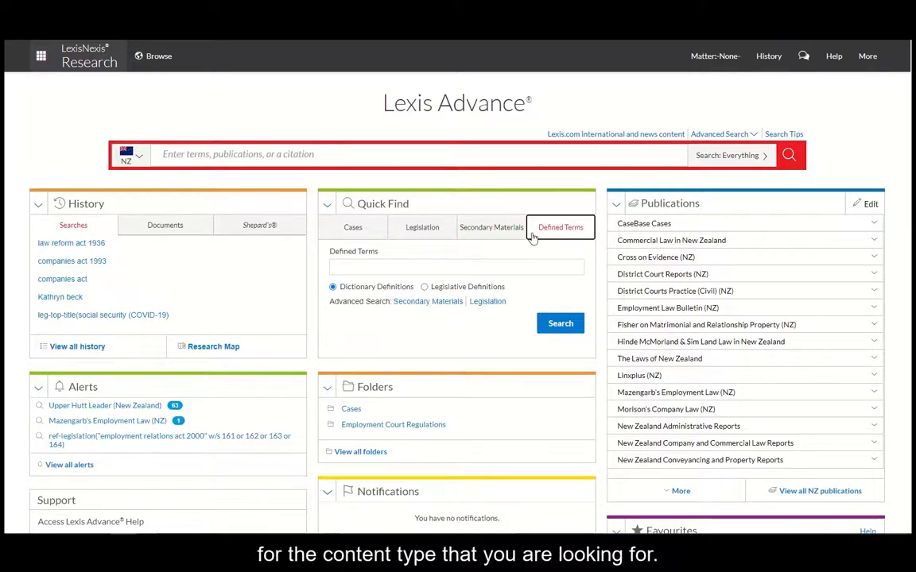
click(359, 229)
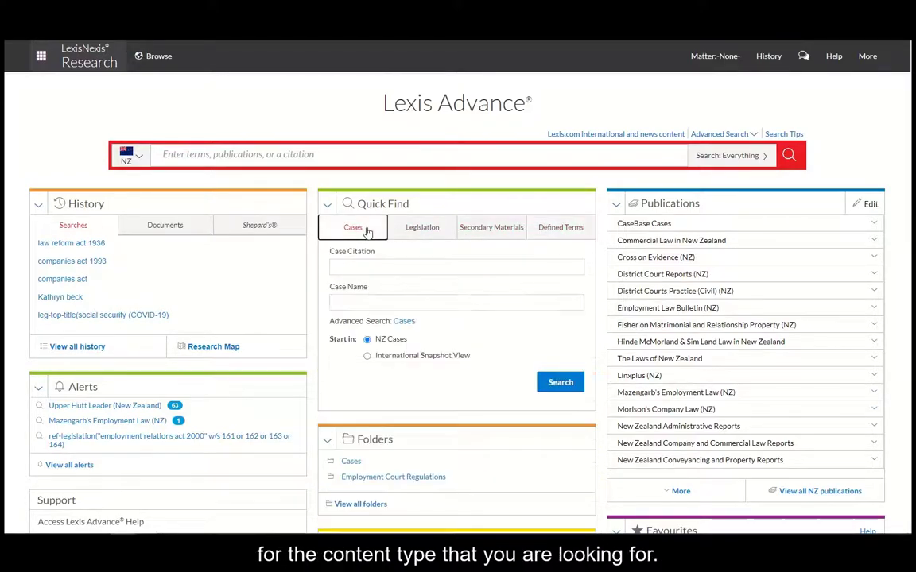
Step: Open the Advanced Search form for NZ Cases from Quick Find and look over its fields
click(405, 324)
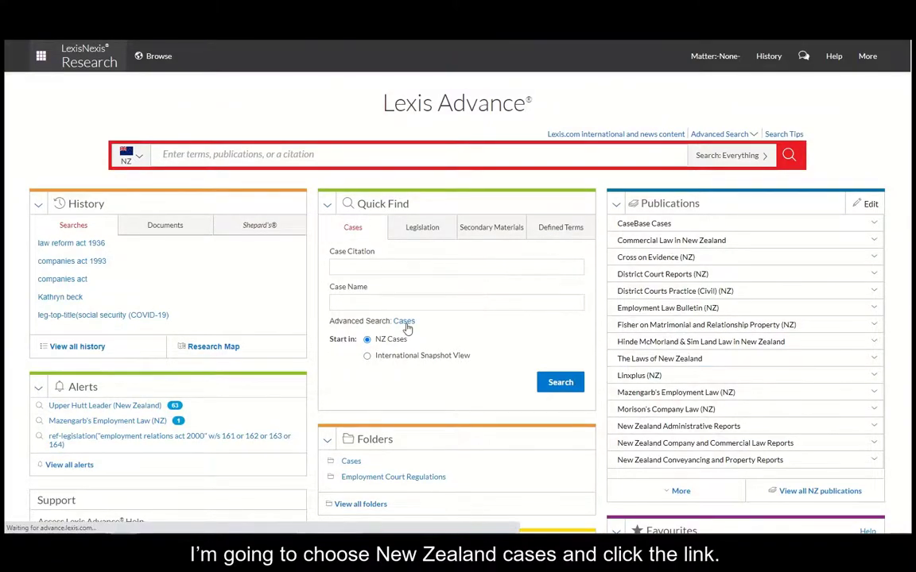
click(404, 322)
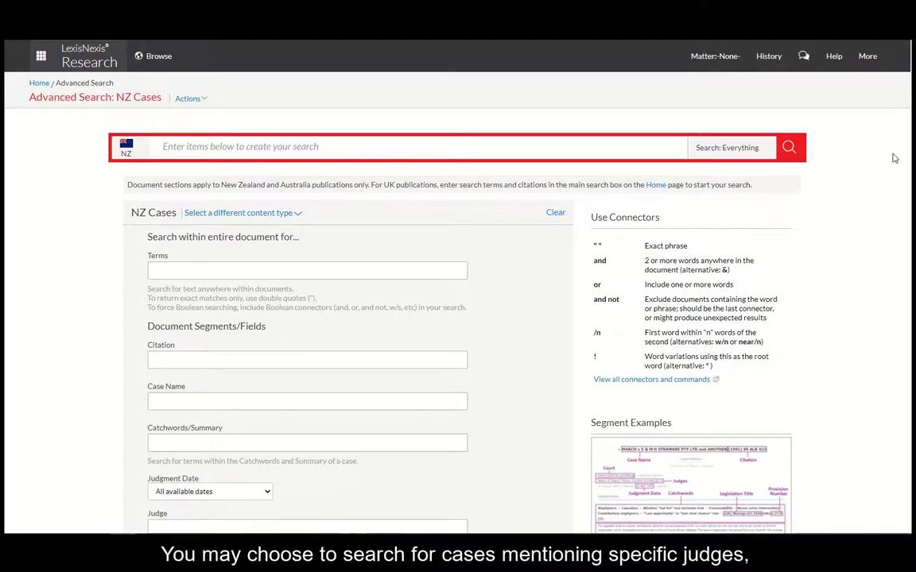
scroll(893, 158, down, 2)
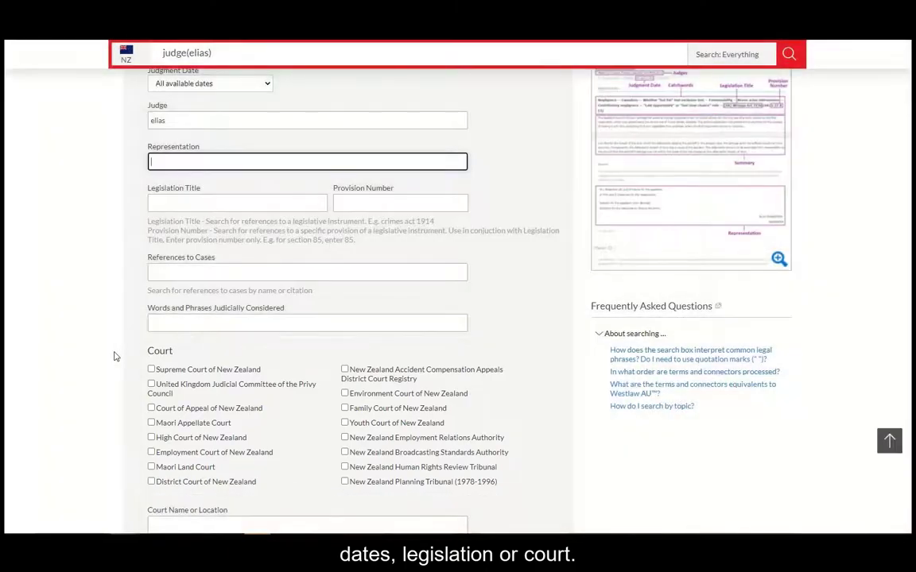
scroll(113, 356, up, 3)
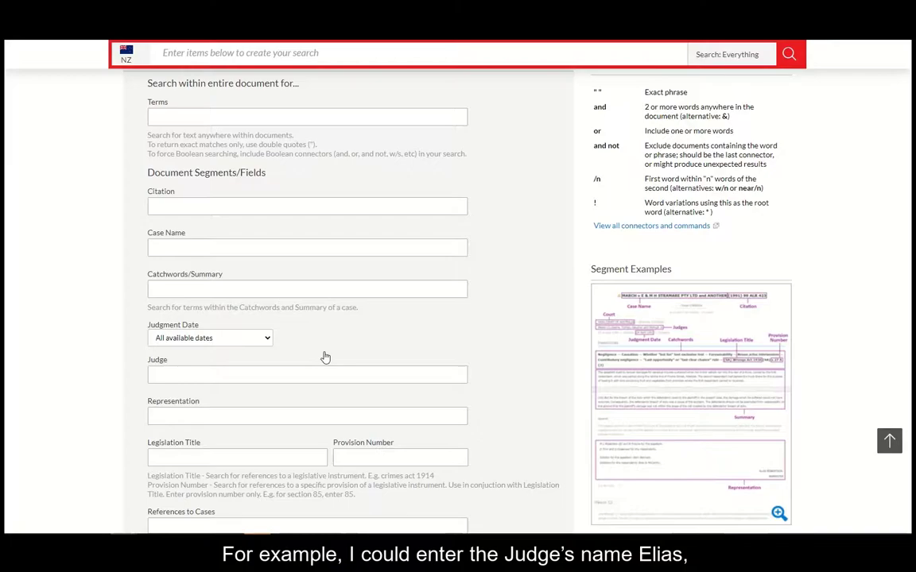
Step: Enter "elias" as the judge in the NZ Cases advanced search
click(252, 373)
text(eli)
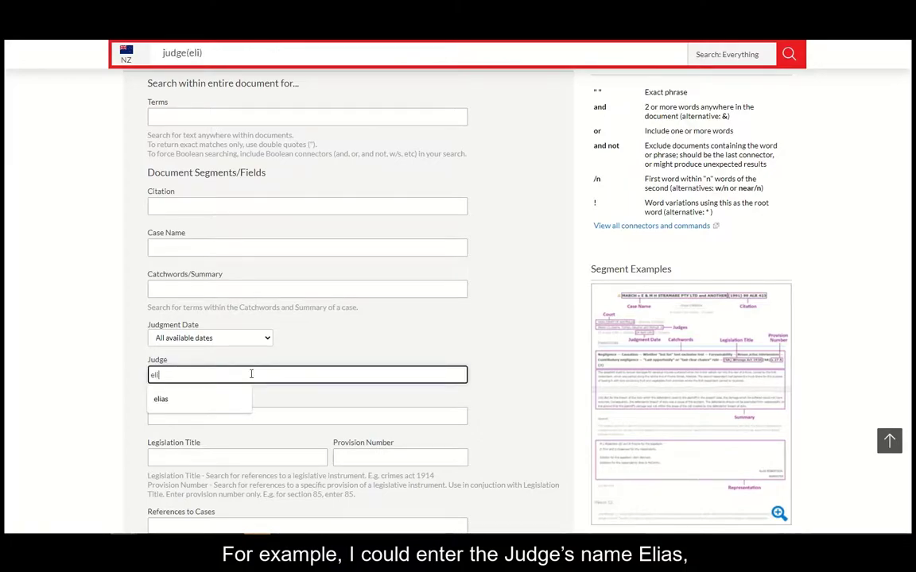
text(as)
key(Tab)
Step: Restrict the judgment date to after 01 January 2000
scroll(251, 374, down, 2)
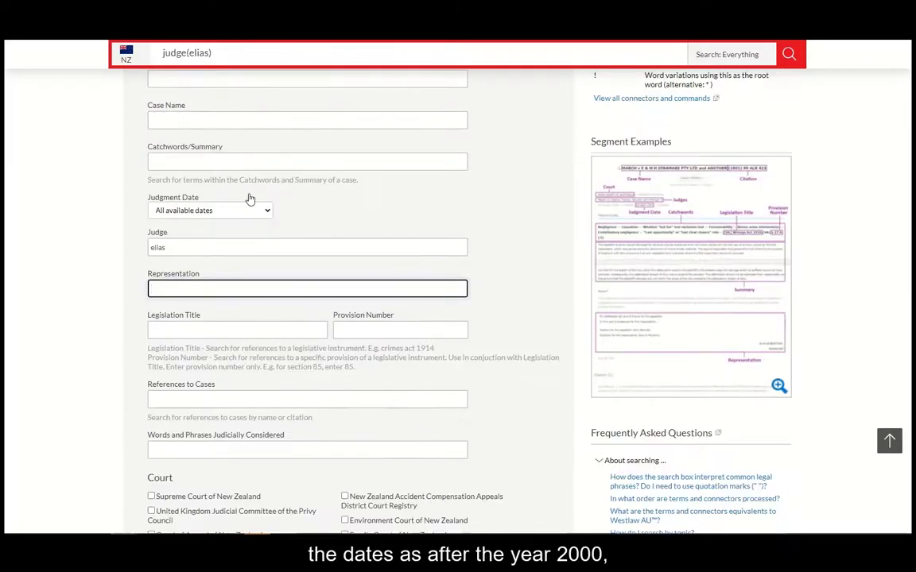
click(251, 208)
click(217, 252)
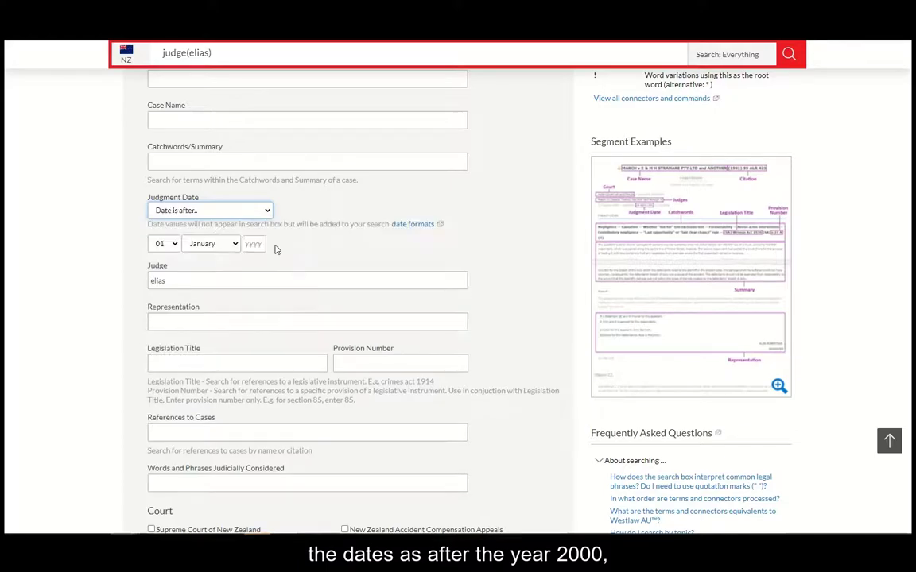
text(200)
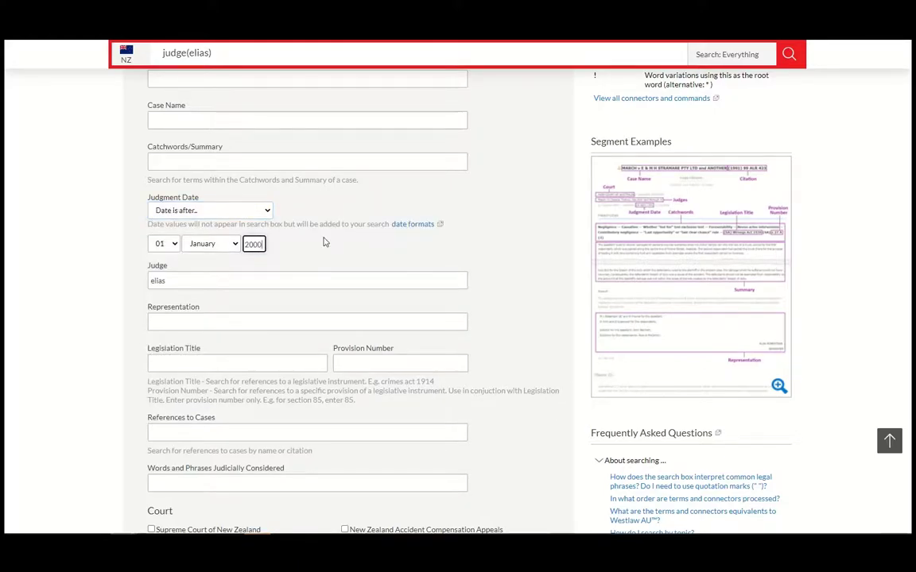
text(0)
click(329, 271)
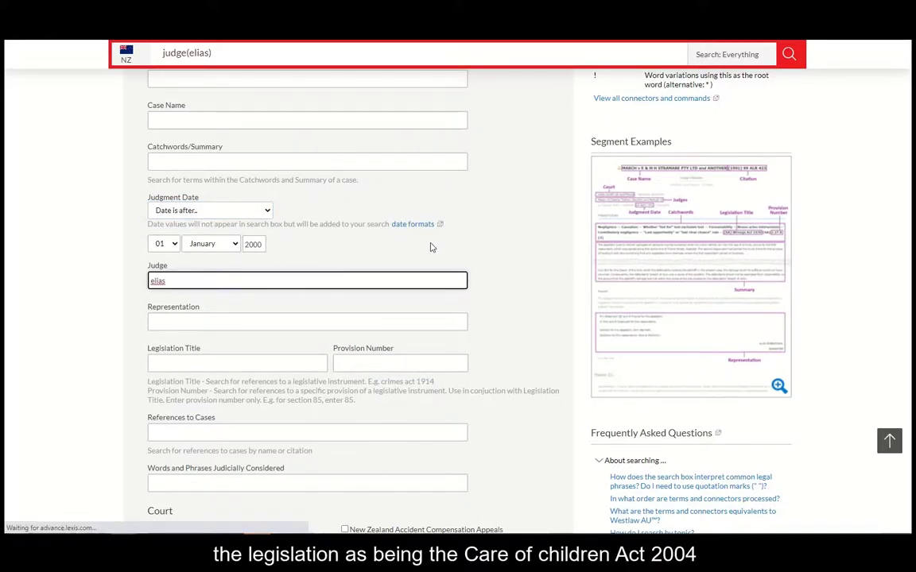
Step: Set the referenced legislation title to "care of children act 2004" and the provision number to 5
click(199, 360)
click(227, 387)
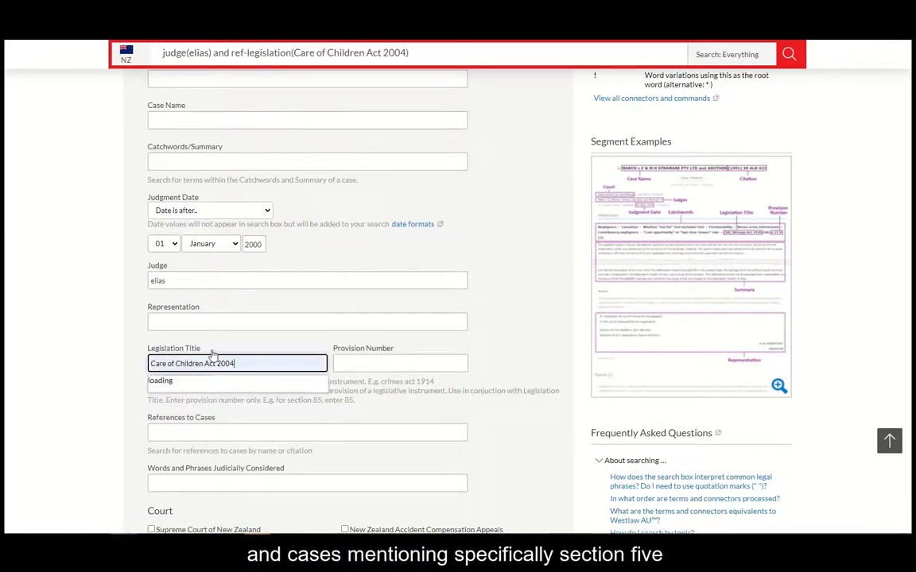
click(239, 389)
click(394, 362)
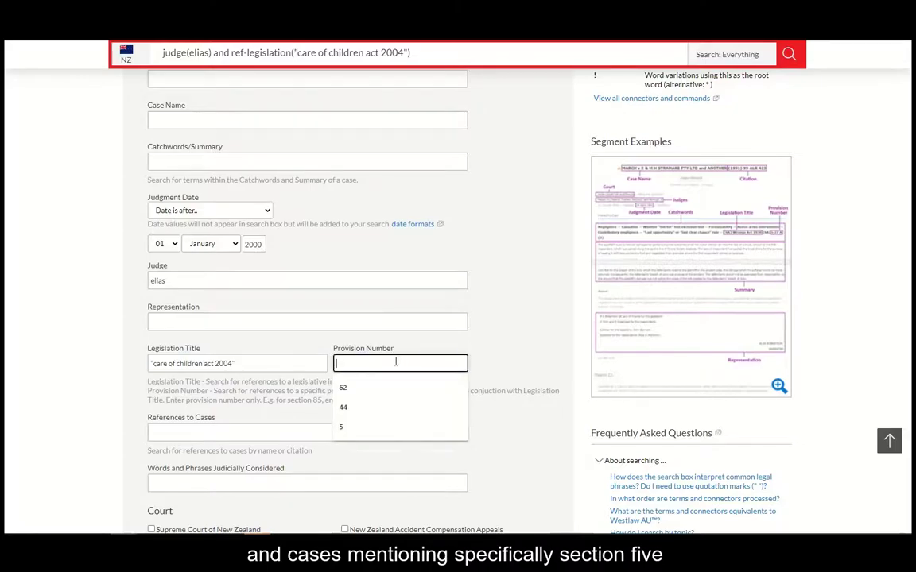
click(352, 430)
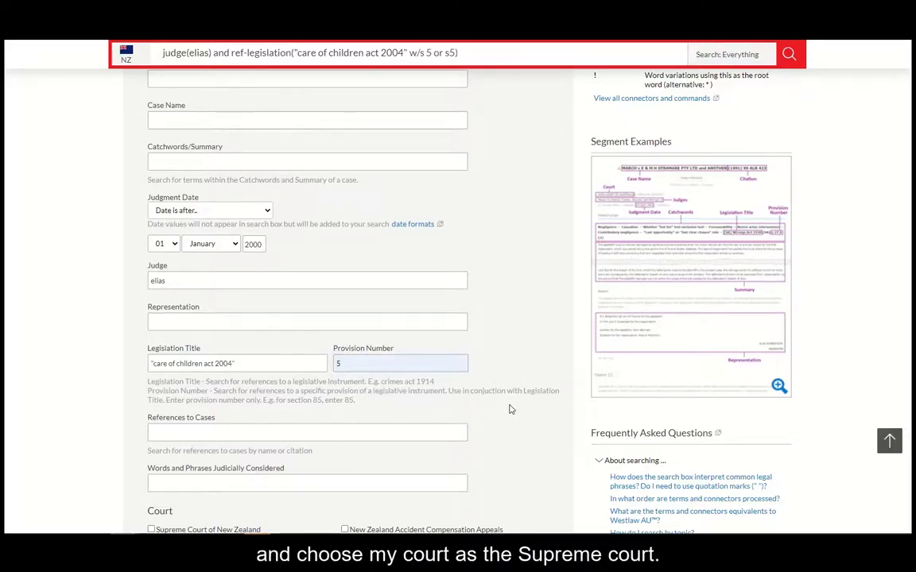
Step: Limit the court to the Supreme Court of New Zealand, run the advanced search and skim the resulting cases
scroll(509, 408, down, 2)
click(151, 403)
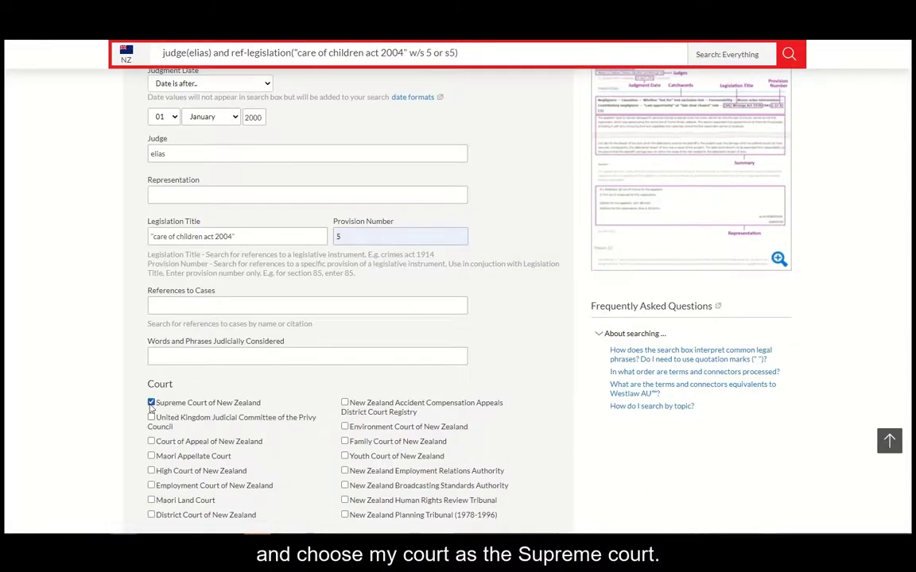
scroll(534, 394, down, 2)
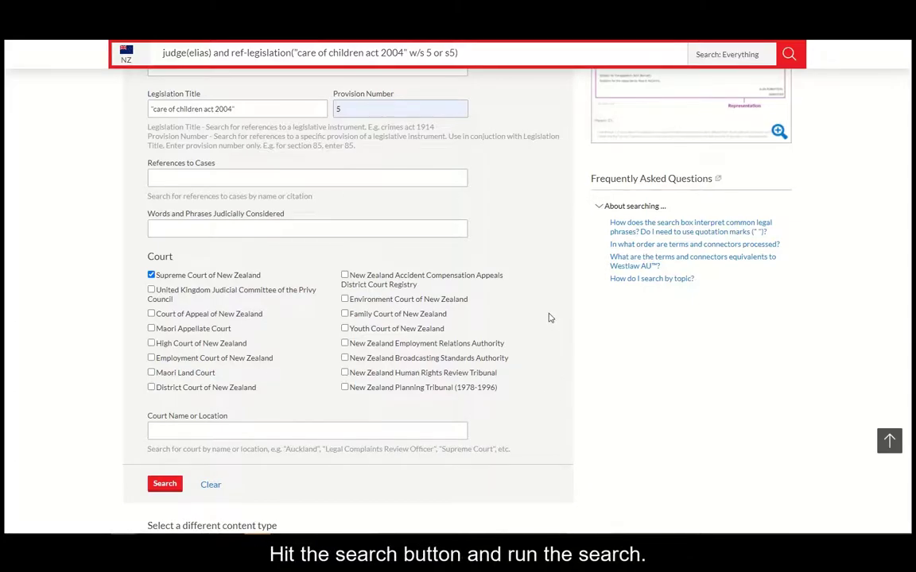
click(163, 485)
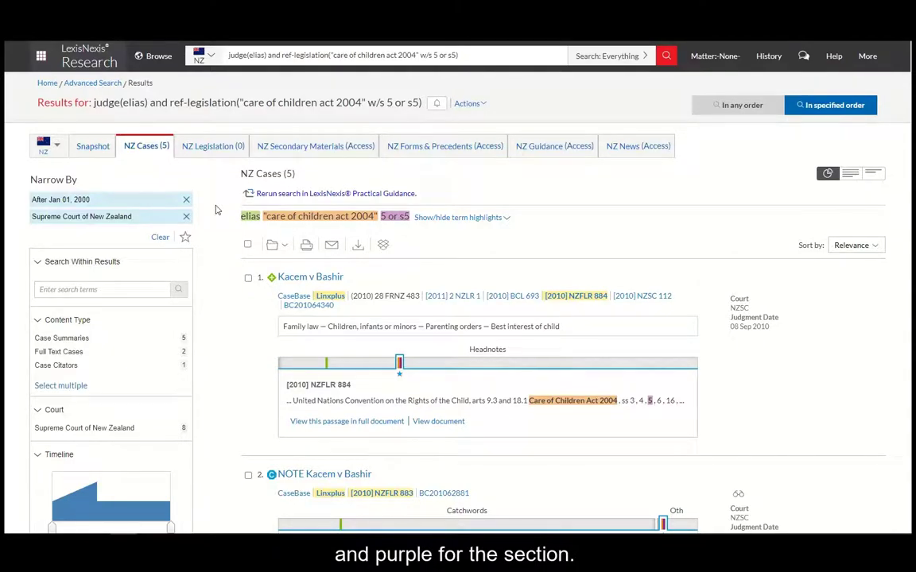
scroll(786, 254, down, 4)
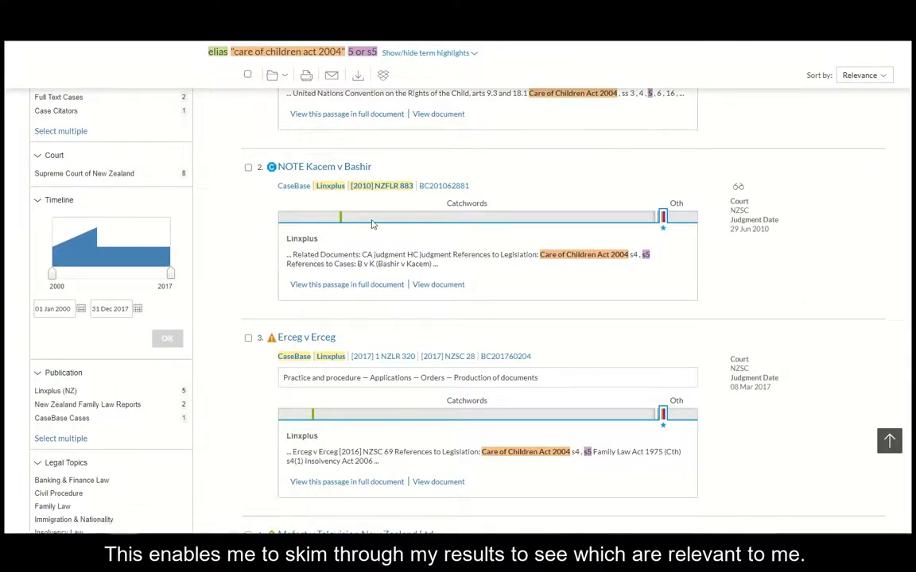
Step: Show the highlighted search term's location within the catchwords of the second case result
click(341, 217)
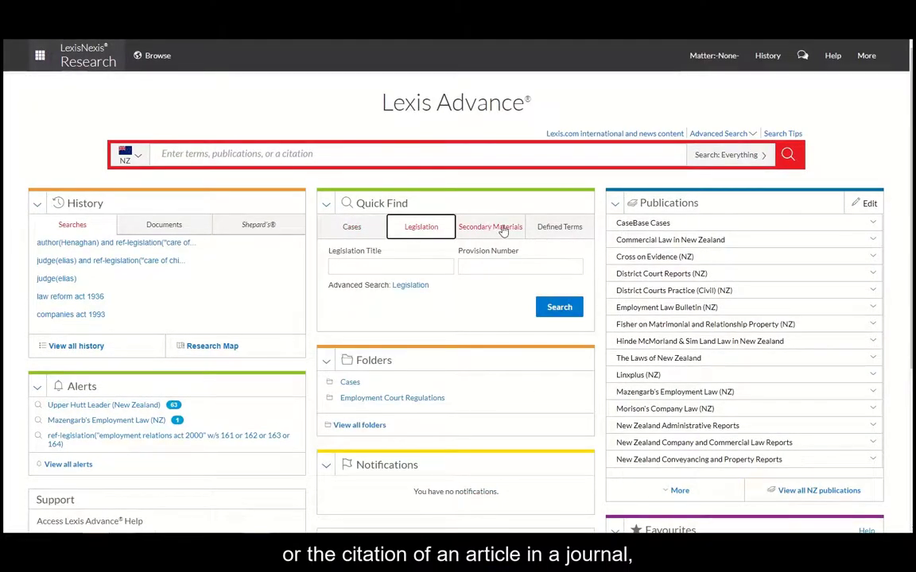
Step: Open the Secondary Materials advanced search form from Quick Find and enter the author's surname
click(503, 230)
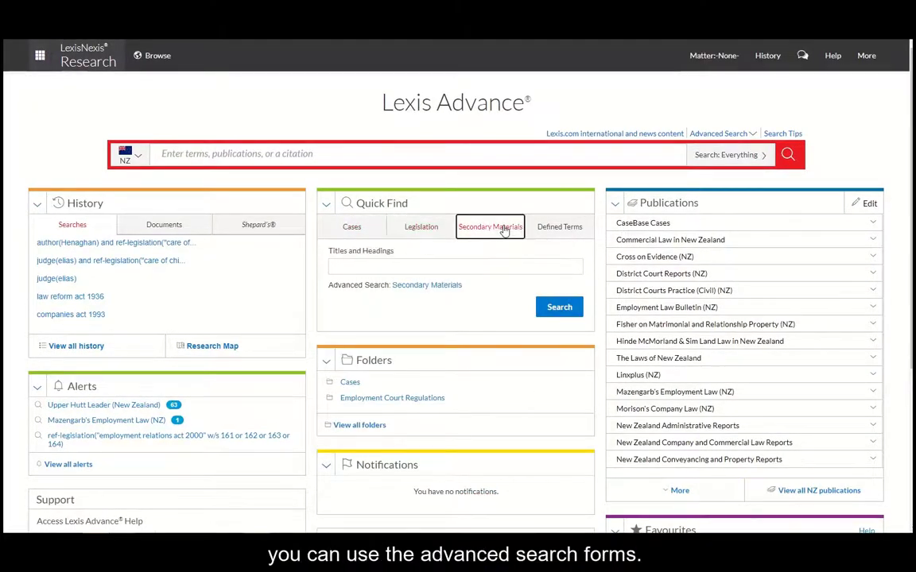
click(447, 287)
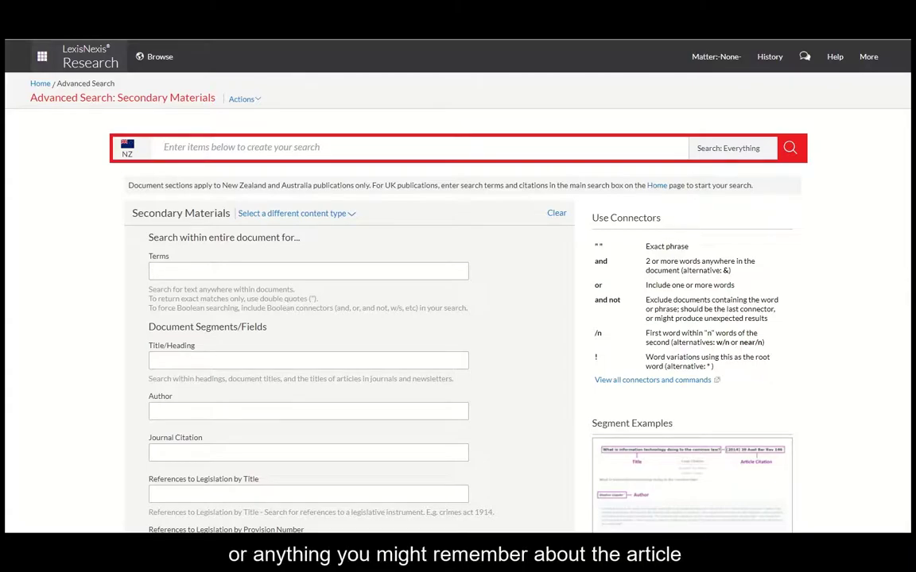
click(219, 415)
text(Henagan)
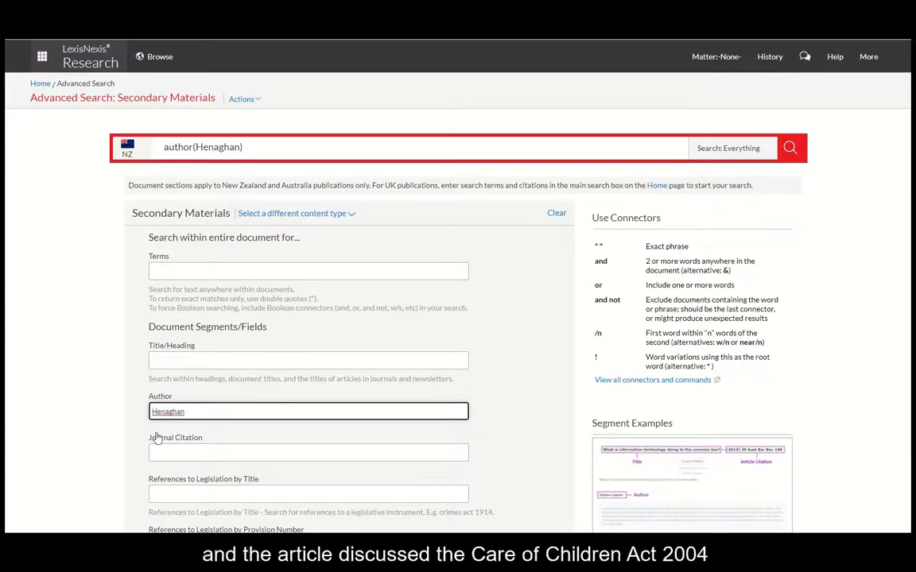
click(116, 454)
Step: Set the referenced legislation title to "care of children act 2004" and the referenced provision number to 6
scroll(171, 456, down, 2)
click(188, 341)
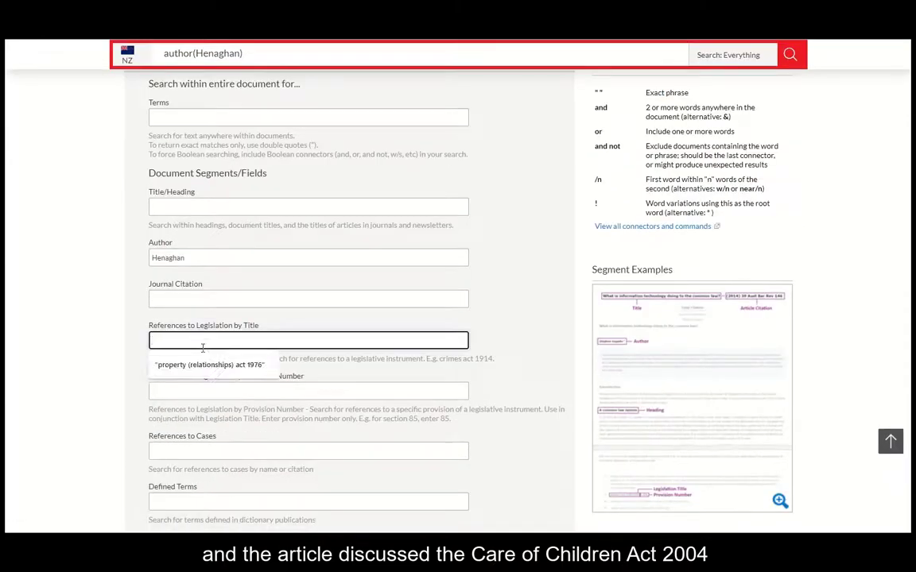
text(care of chi)
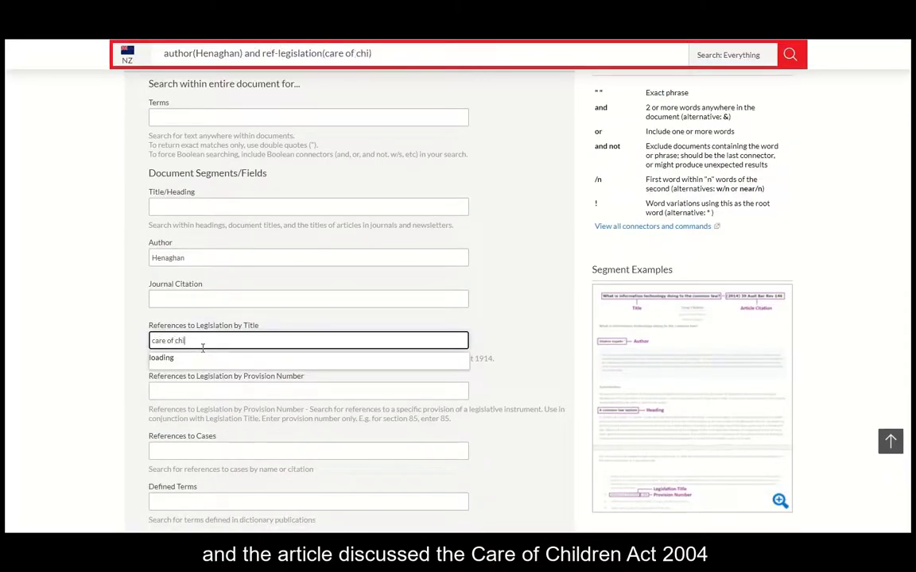
text(ldren act 2004)
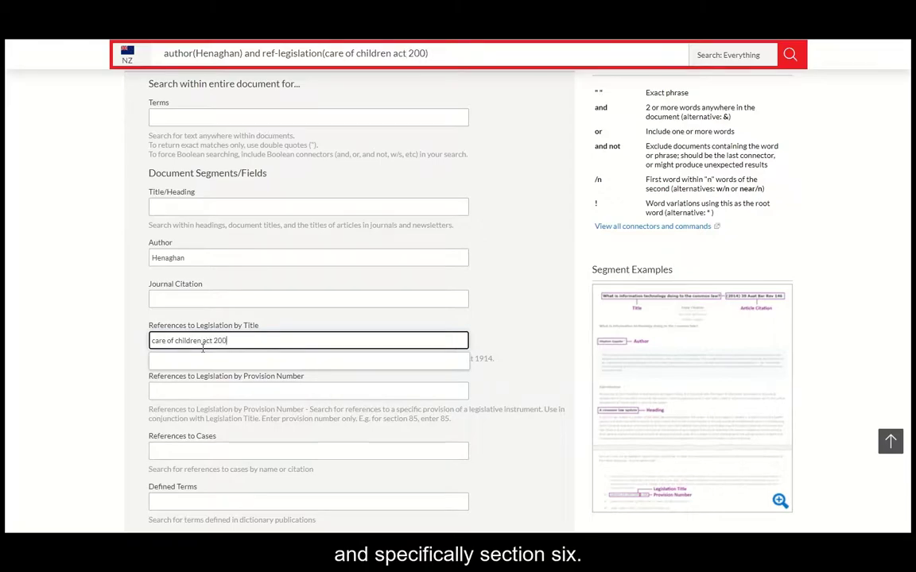
click(215, 366)
click(197, 387)
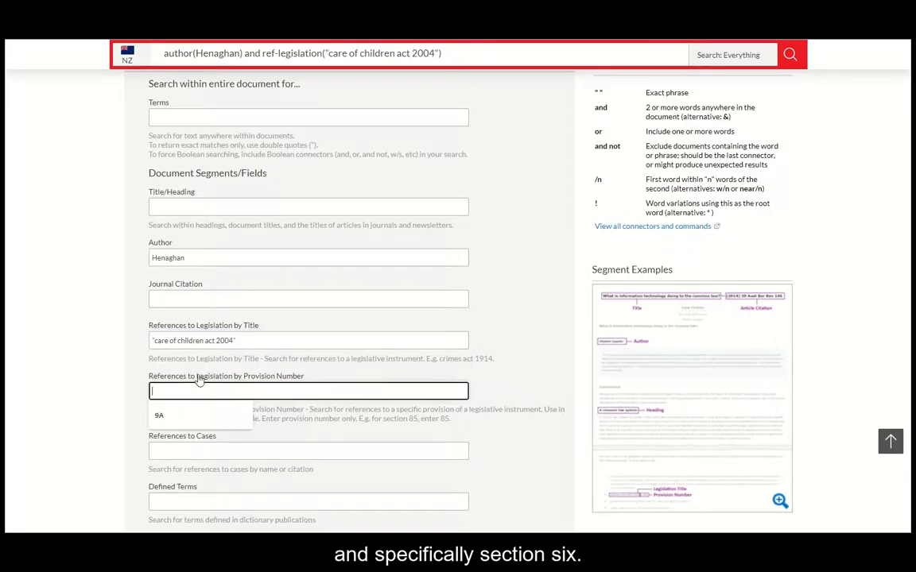
text(6)
click(113, 423)
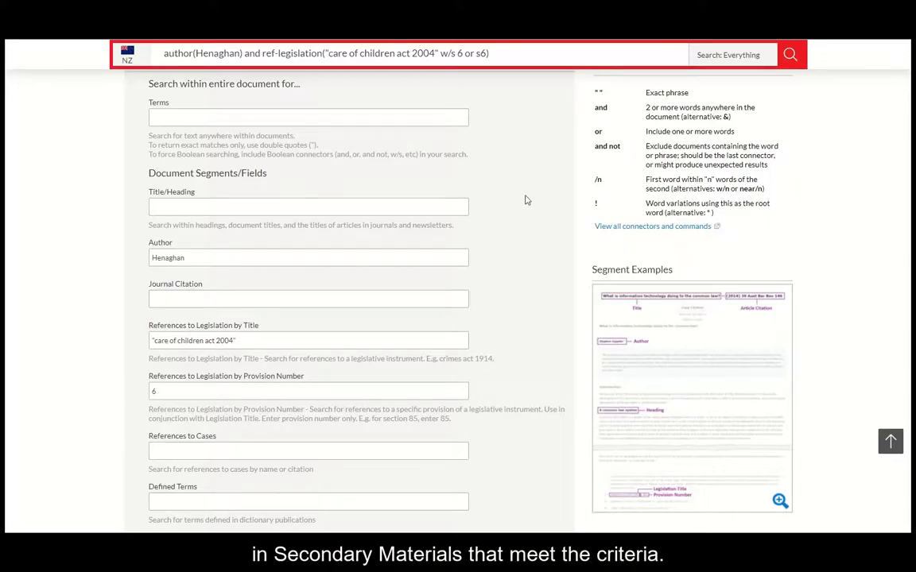
Step: Run the secondary materials search, filter the results to Journals and skim the listed articles
click(797, 56)
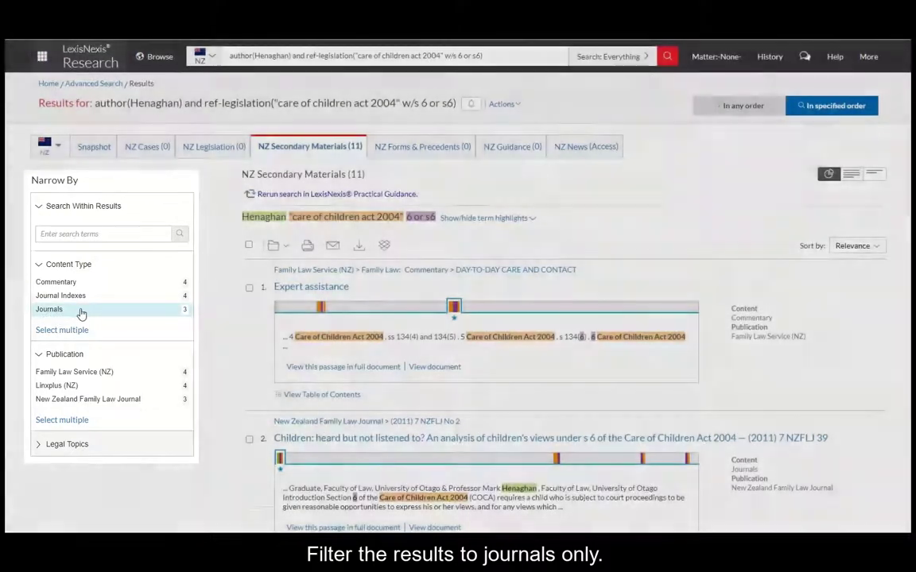
click(80, 312)
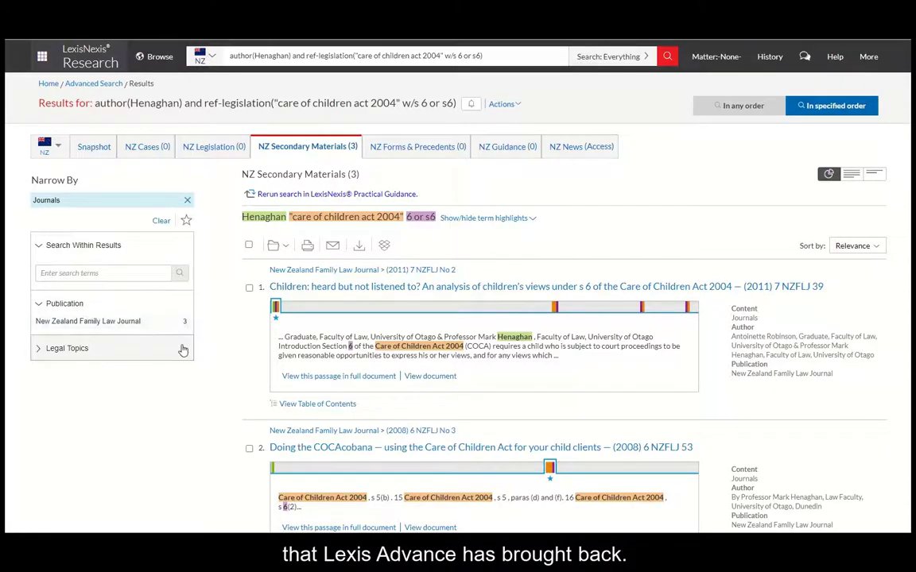
scroll(190, 362, down, 4)
scroll(190, 363, up, 2)
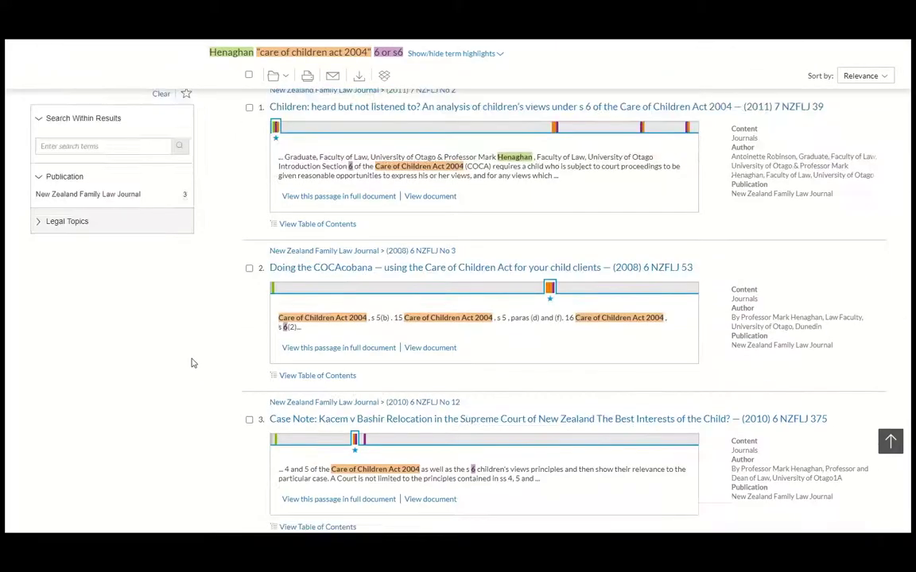
scroll(191, 364, up, 3)
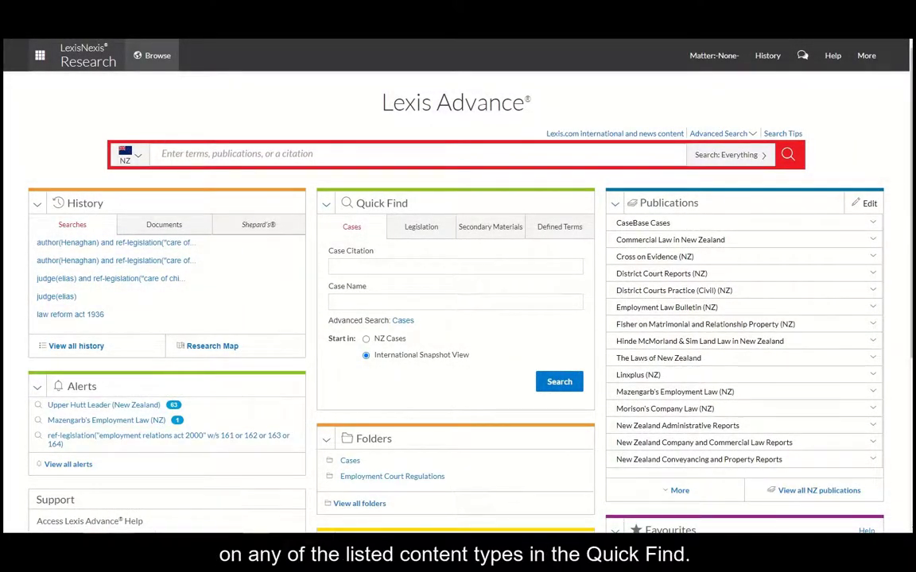
Step: Look through the Quick Find forms for legislation, secondary materials, defined terms and cases, and list the available advanced search forms
click(420, 226)
click(494, 229)
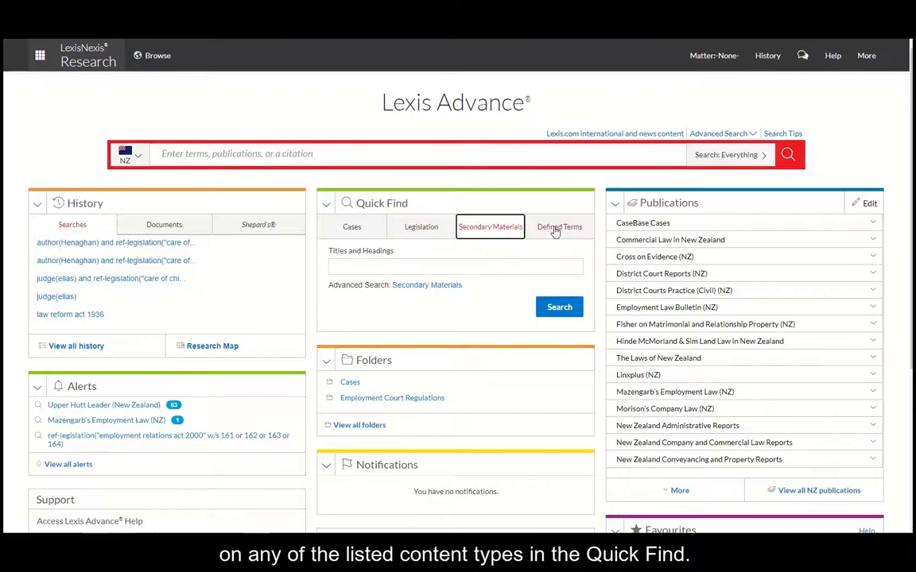
click(560, 228)
click(352, 227)
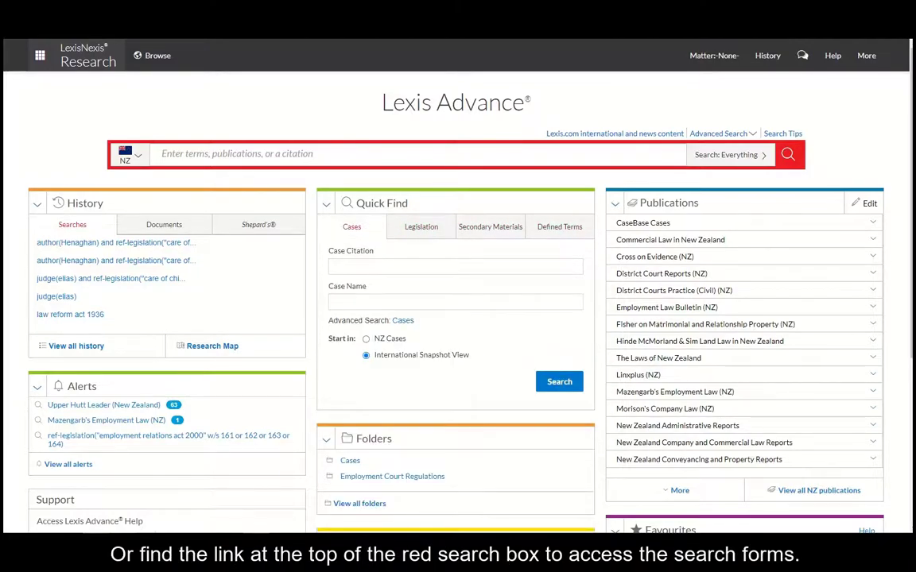
click(752, 134)
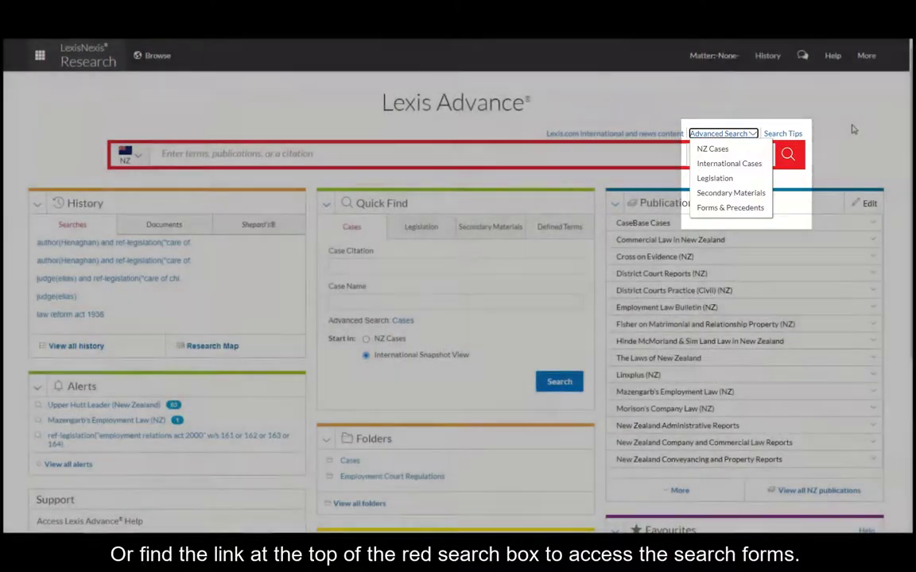